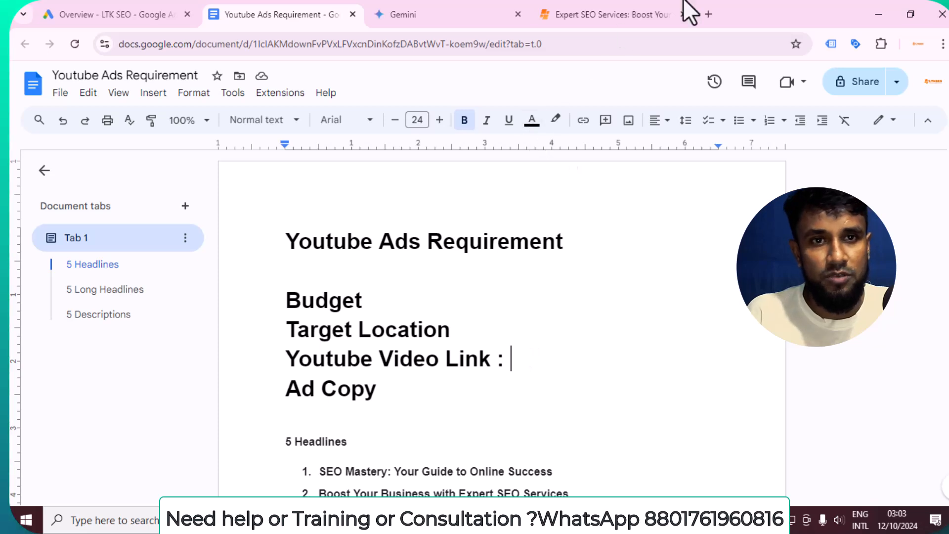
# Open youtube.com in a new tab and go to your channel's Videos list
pyautogui.click(709, 14)
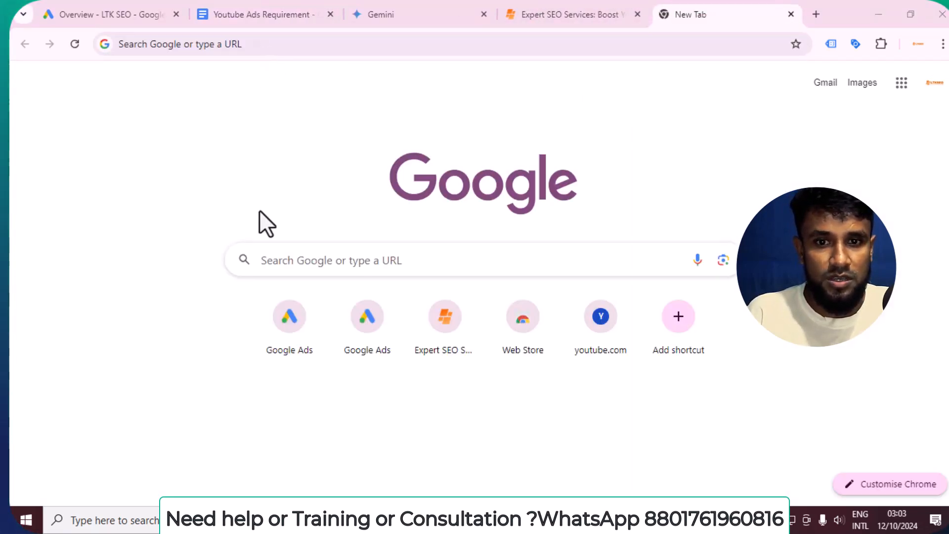
pyautogui.click(176, 44)
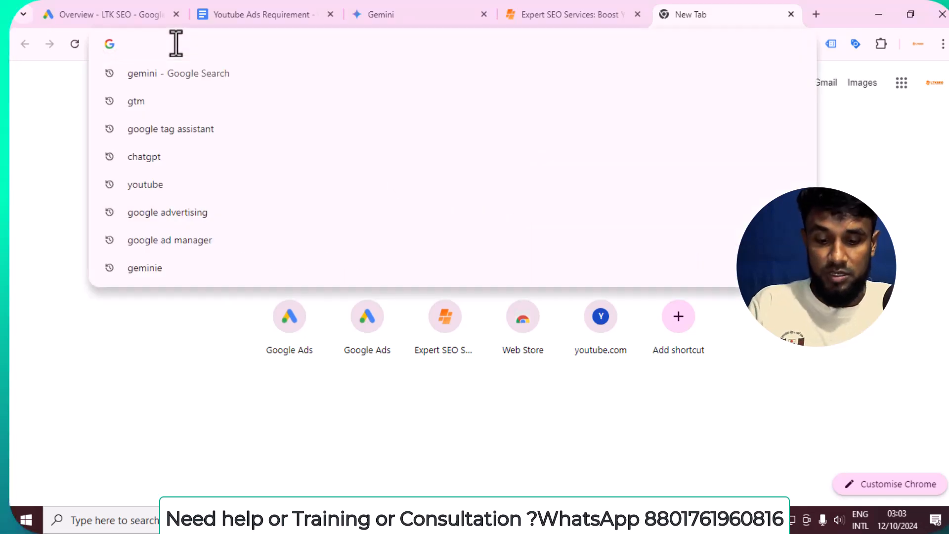
pyautogui.write('you')
pyautogui.press('Return')
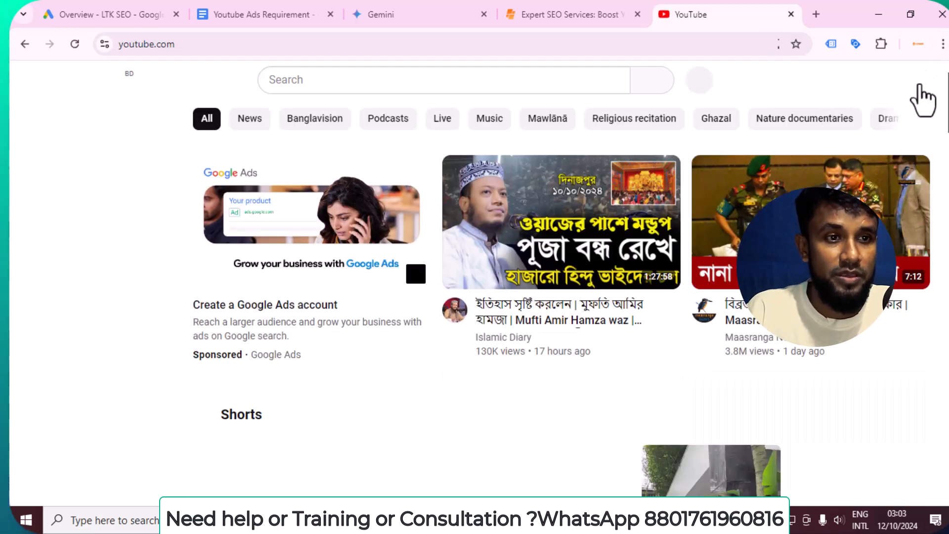
pyautogui.click(910, 82)
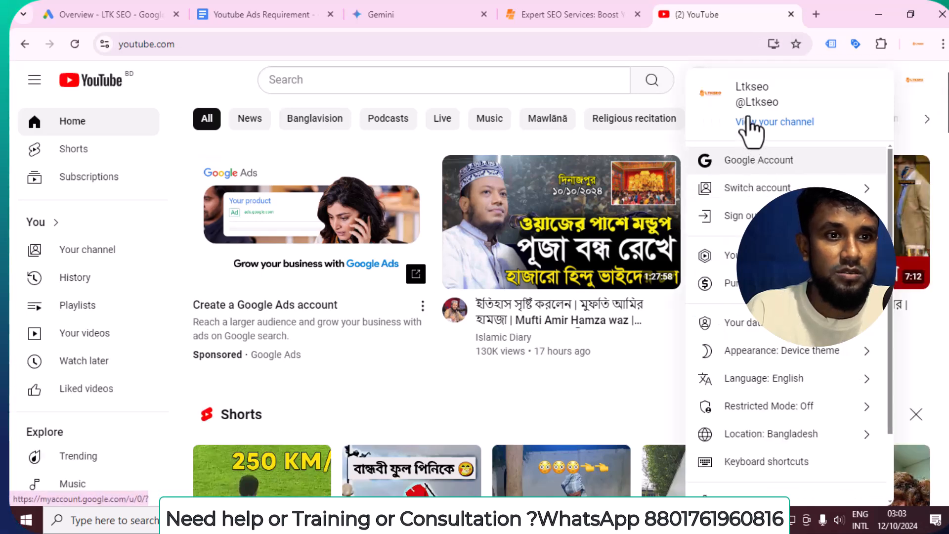
pyautogui.click(758, 124)
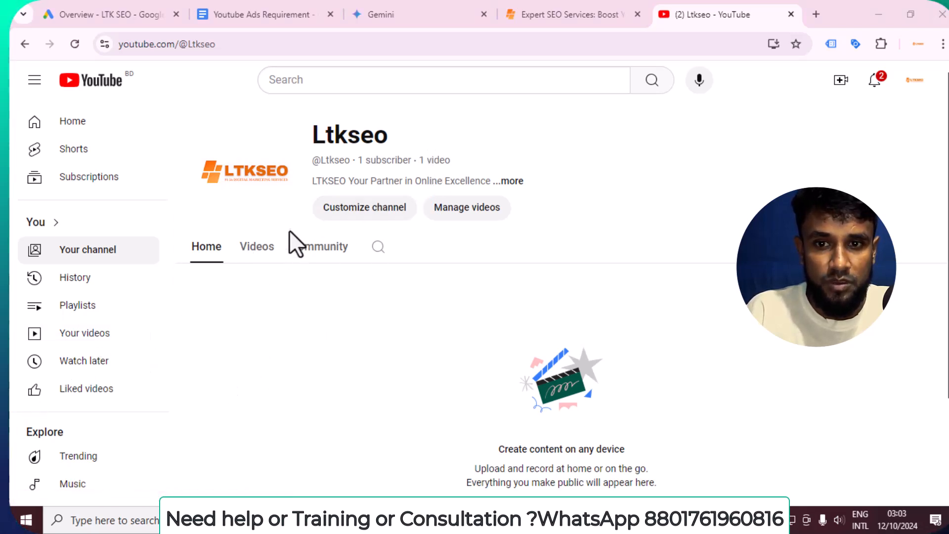
pyautogui.click(252, 254)
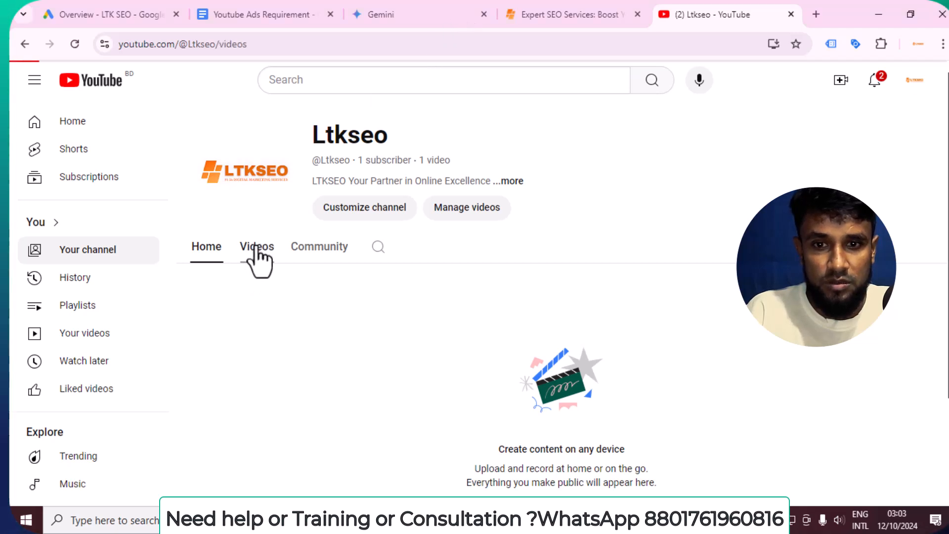
# Copy the URL of the 'See How LTKSEO Boosted Organic Traffic by 350%' video and return to the document
pyautogui.click(322, 374)
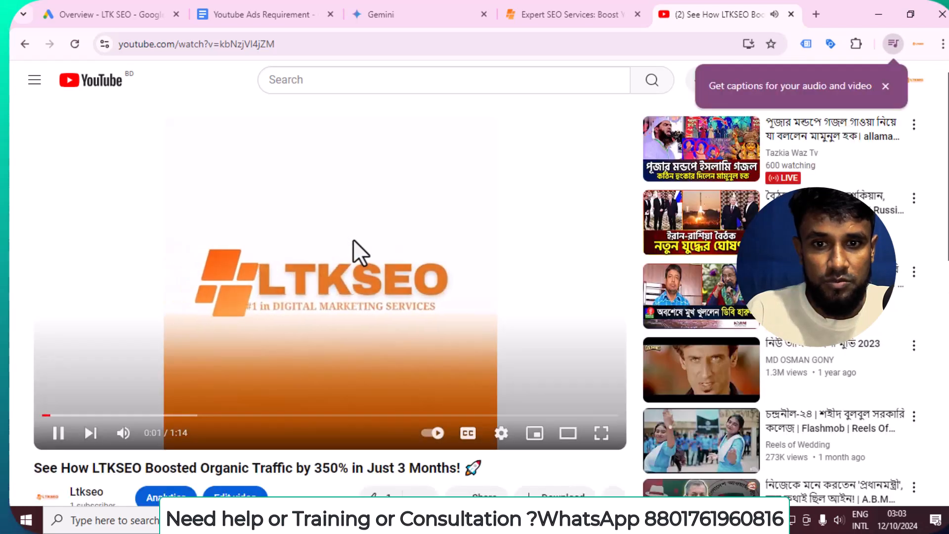
pyautogui.rightClick(348, 239)
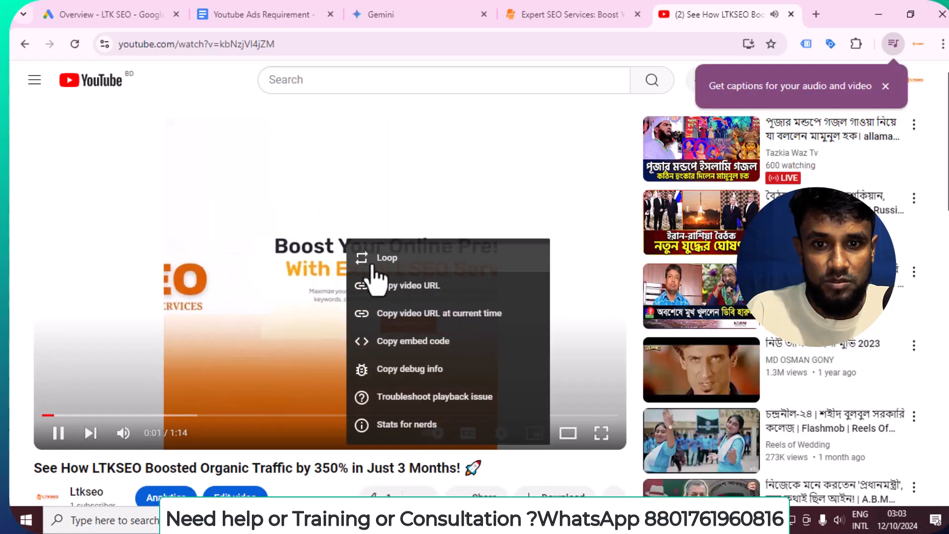
pyautogui.click(393, 291)
pyautogui.click(57, 433)
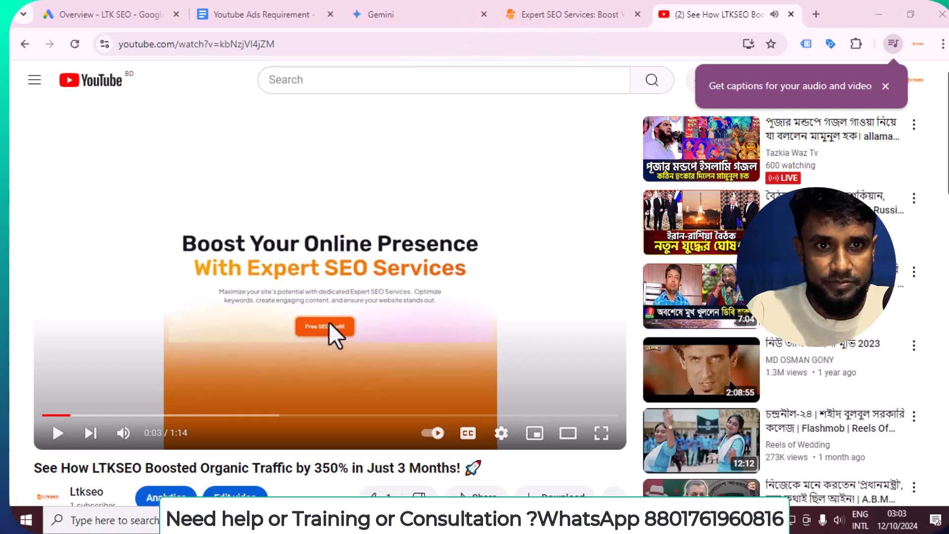
pyautogui.click(272, 15)
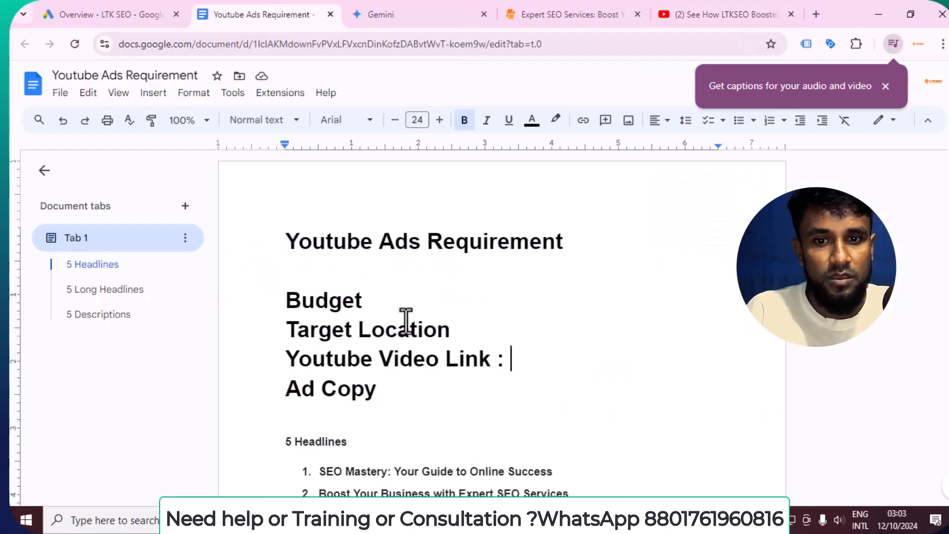
# Start a new line after 'Youtube Video Link :' and set its font size to 18
pyautogui.click(502, 366)
pyautogui.write(':')
pyautogui.press('Return')
pyautogui.hotkey('ctrl', 'v')
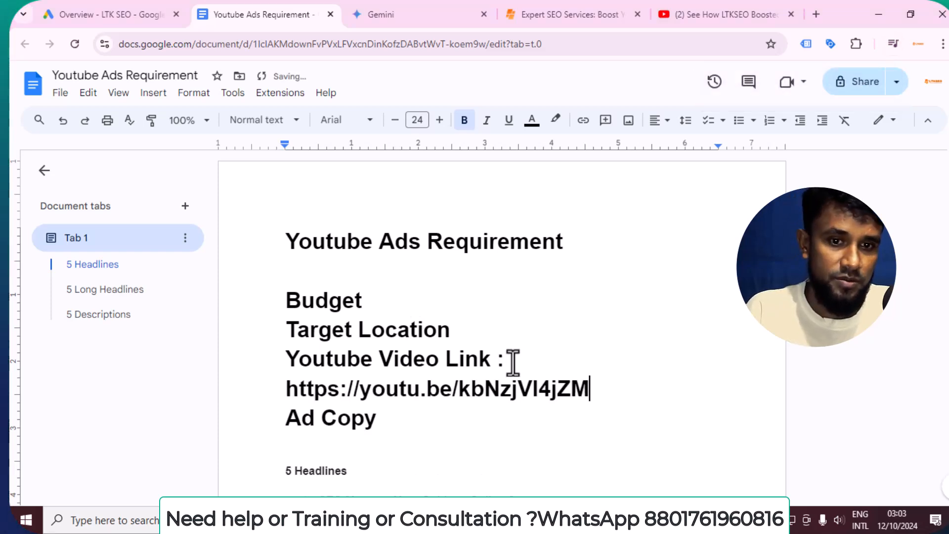
pyautogui.hotkey('ctrl', 'z')
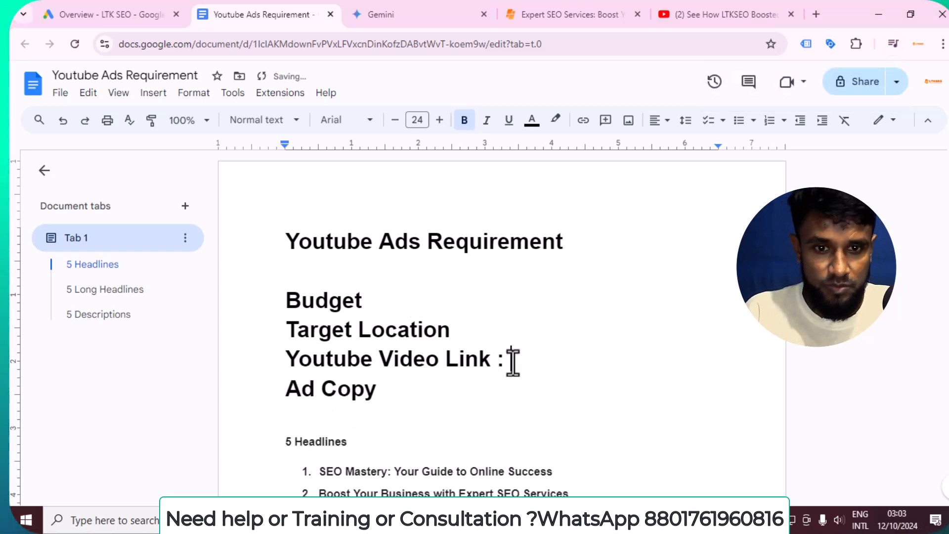
pyautogui.rightClick(513, 362)
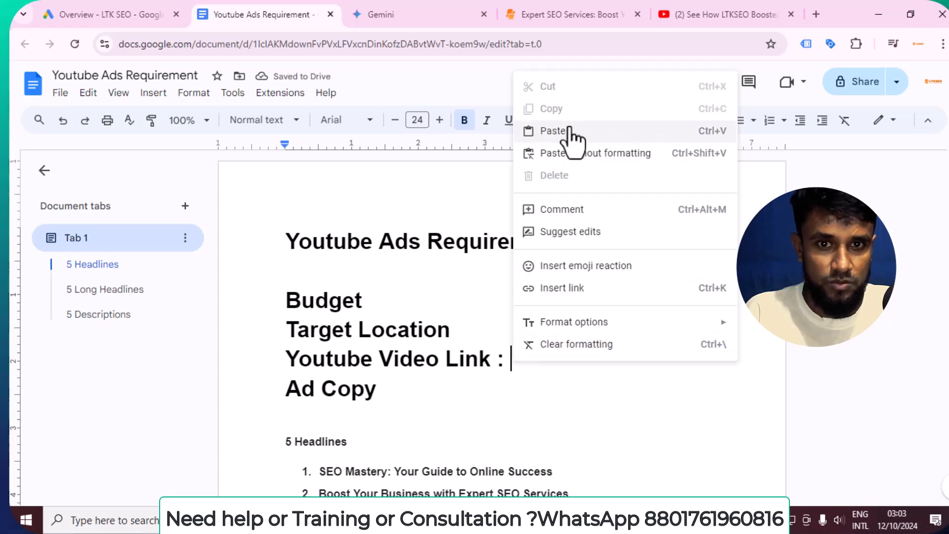
pyautogui.click(426, 118)
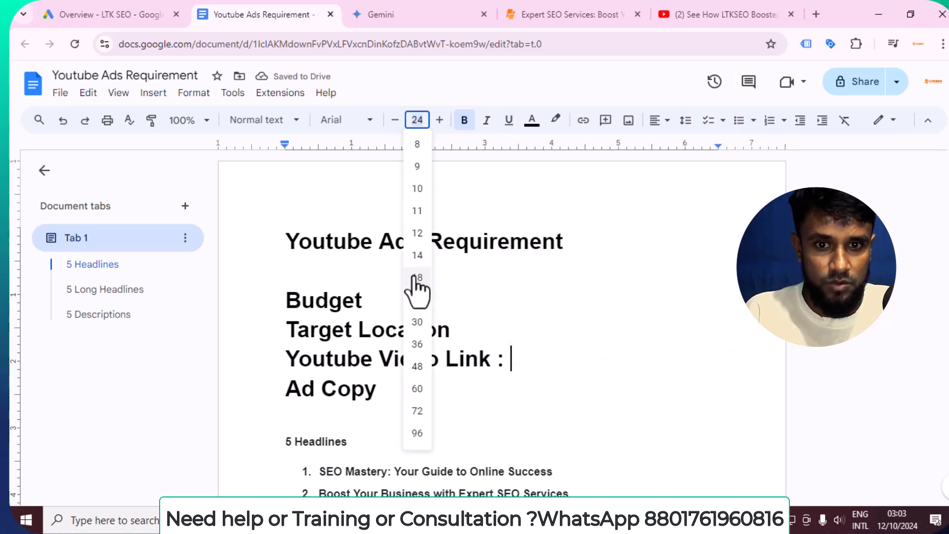
pyautogui.click(418, 291)
pyautogui.rightClick(533, 367)
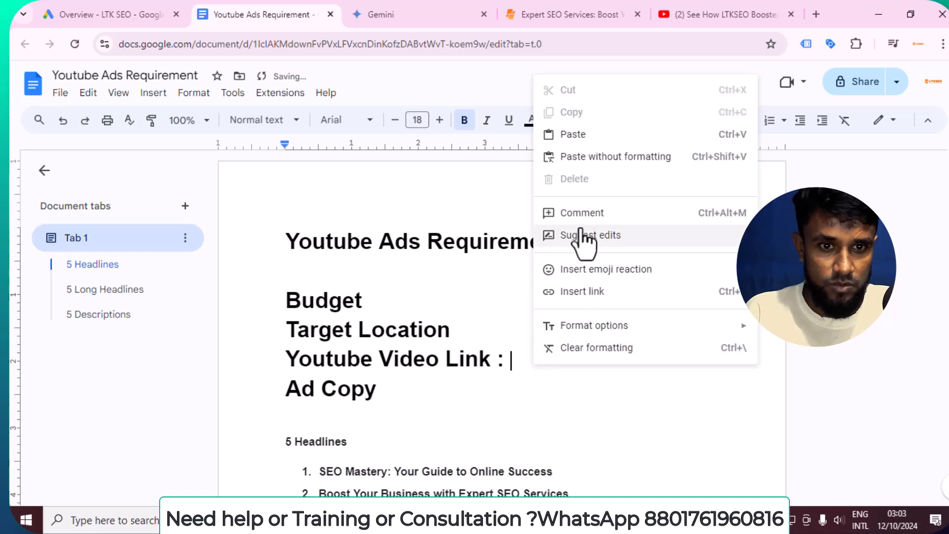
pyautogui.hotkey('alt', 'Tab')
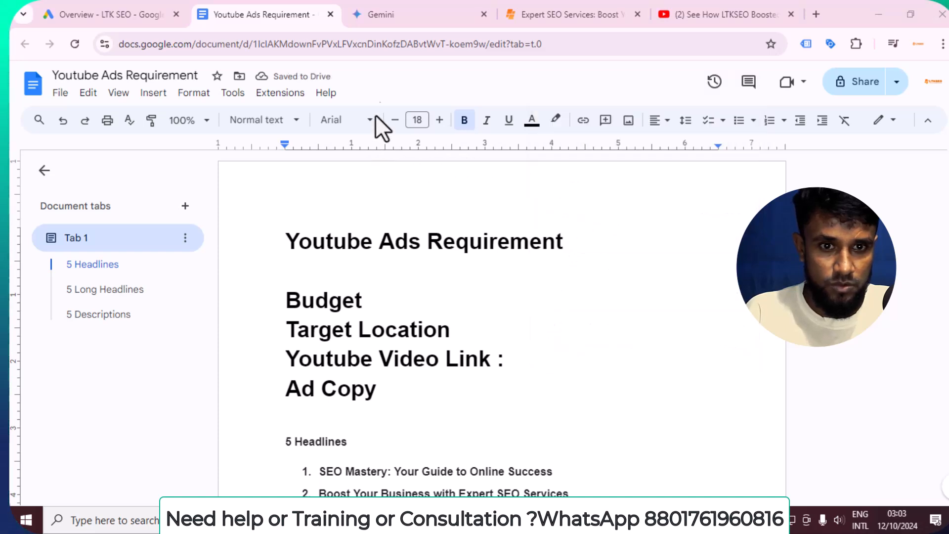
pyautogui.rightClick(517, 357)
pyautogui.click(556, 129)
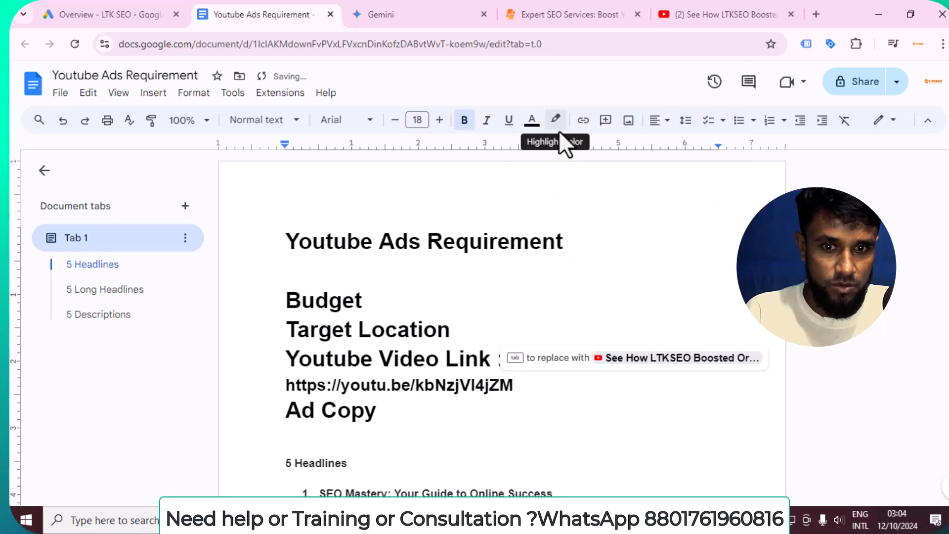
pyautogui.press('Return')
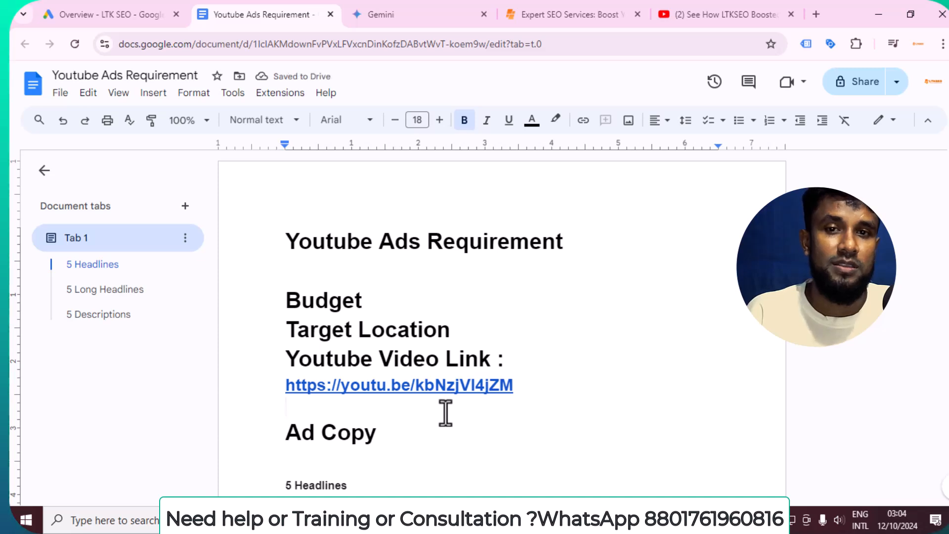
pyautogui.click(148, 11)
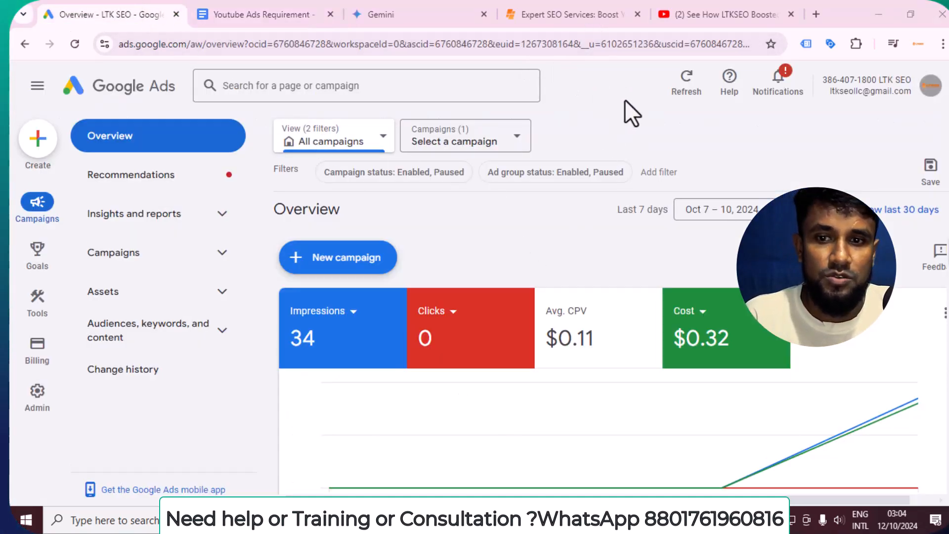
# Start a new campaign with Leads as the objective
pyautogui.click(343, 259)
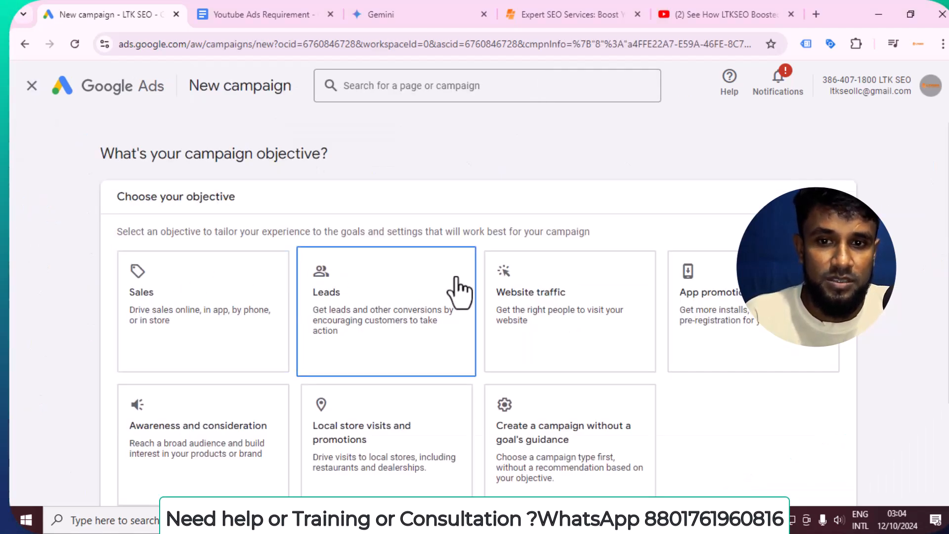
pyautogui.click(415, 291)
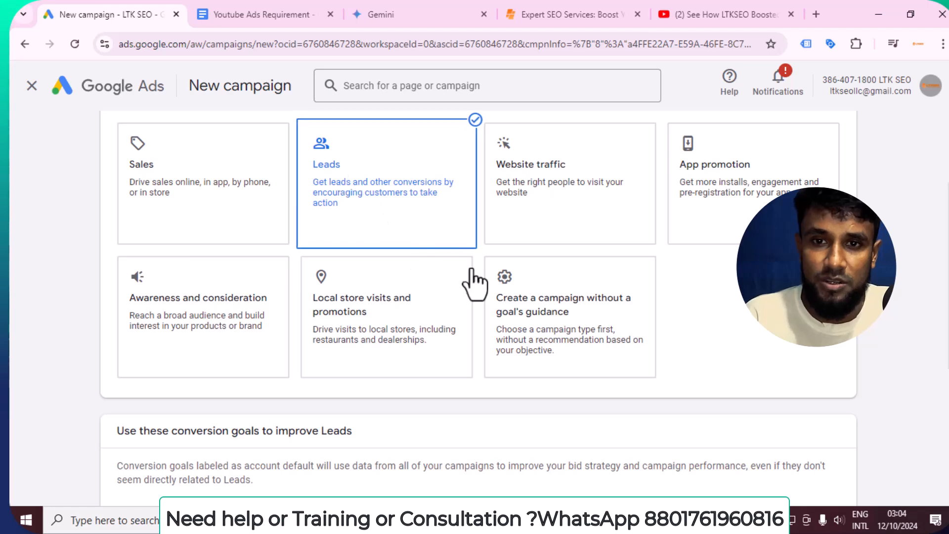
pyautogui.scroll(-5, 474, 281)
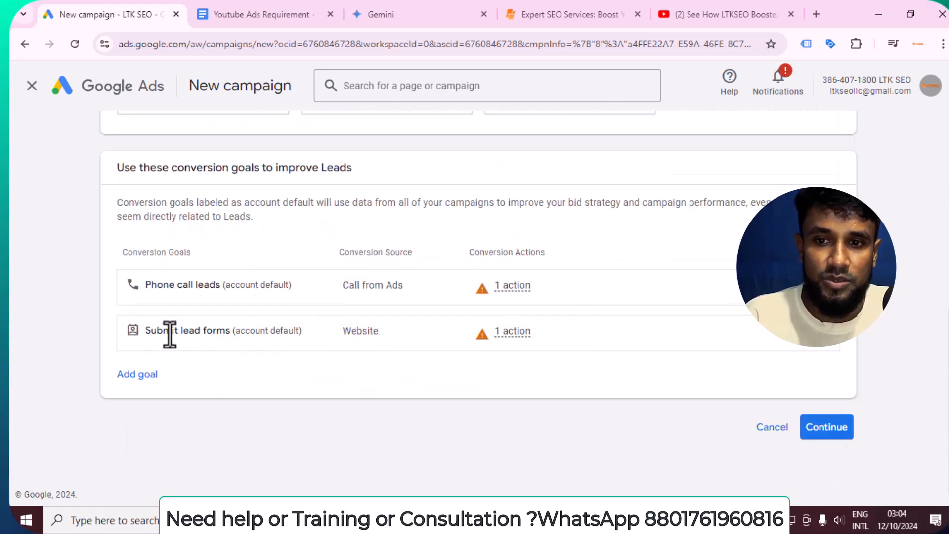
pyautogui.moveTo(205, 330); pyautogui.dragTo(266, 323)
pyautogui.click(273, 322)
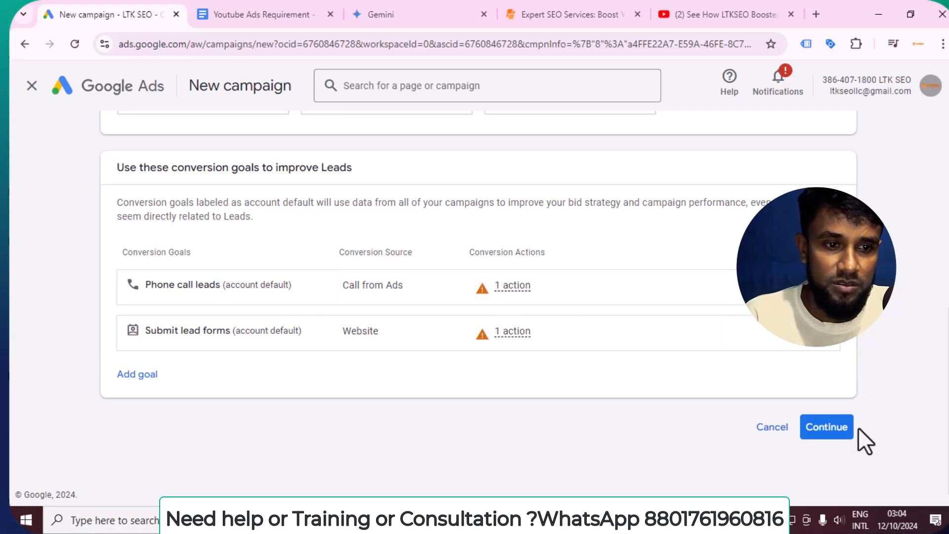
pyautogui.click(840, 431)
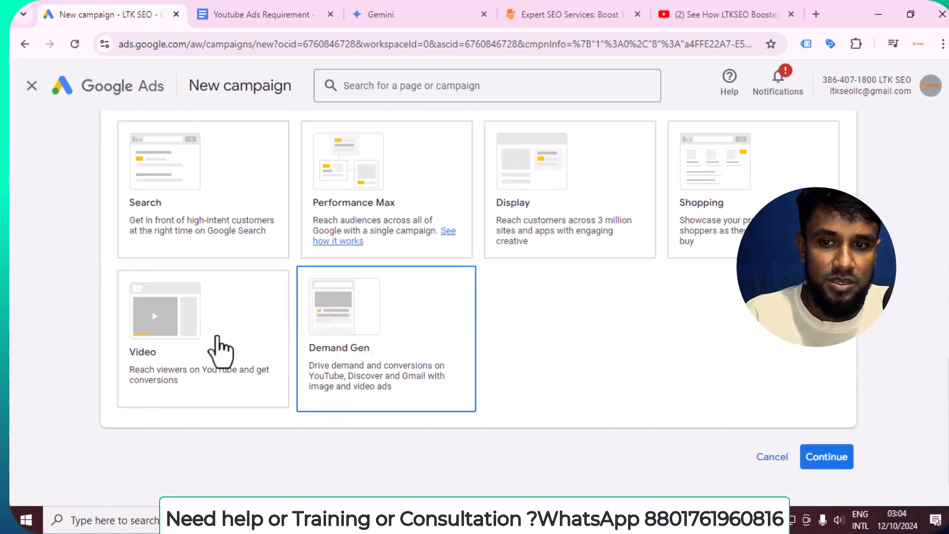
# Choose Video as the campaign type and continue to its settings
pyautogui.scroll(4, 195, 255)
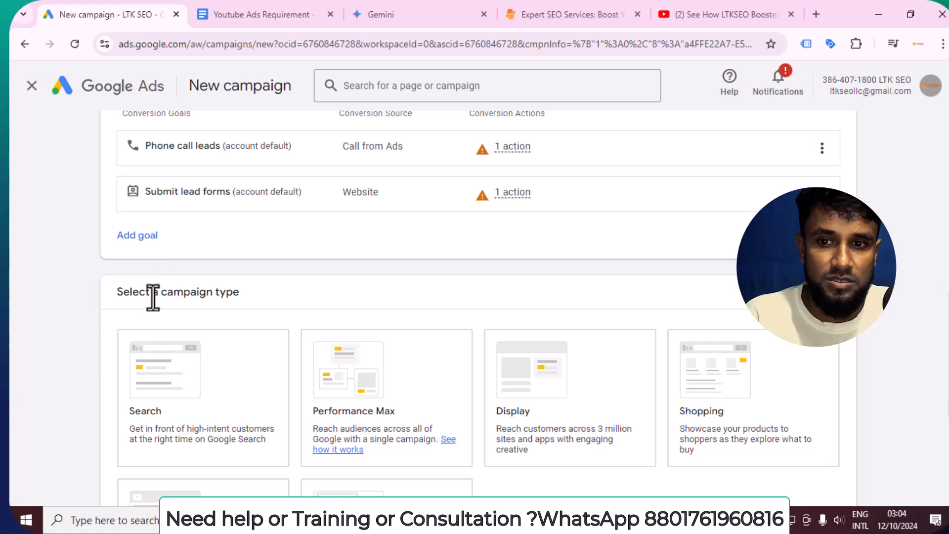
pyautogui.scroll(-5, 642, 329)
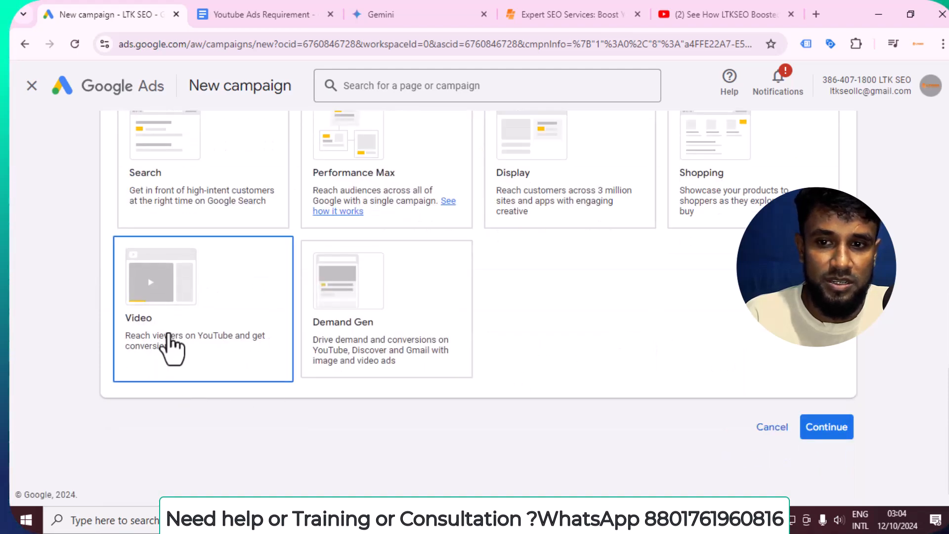
pyautogui.click(168, 337)
pyautogui.scroll(-2, 196, 322)
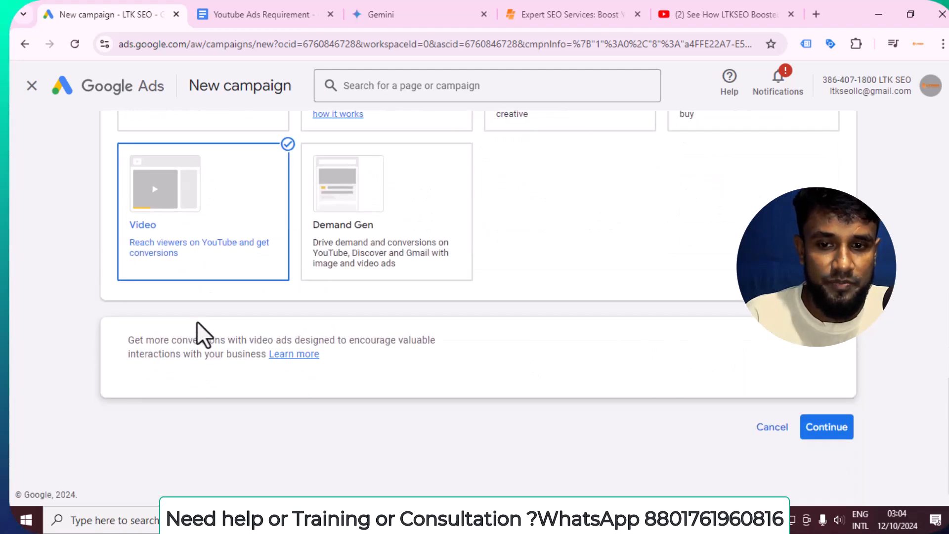
pyautogui.click(823, 428)
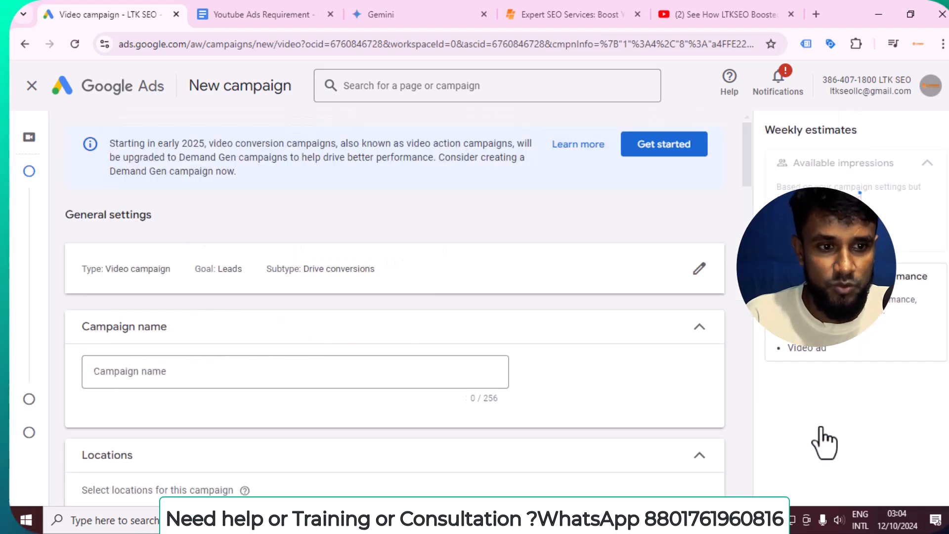
# Name the campaign 'My first YouTube ads Campaign', fixing the spelling with suggestions
pyautogui.scroll(-2, 346, 301)
pyautogui.click(226, 301)
pyautogui.hotkey('ctrl', 'a')
pyautogui.press('BackSpace')
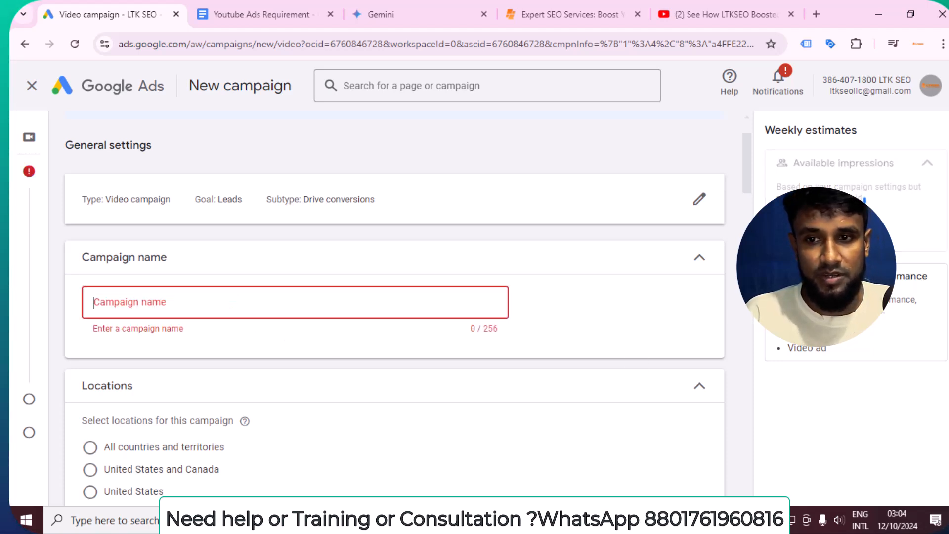
pyautogui.write('My f')
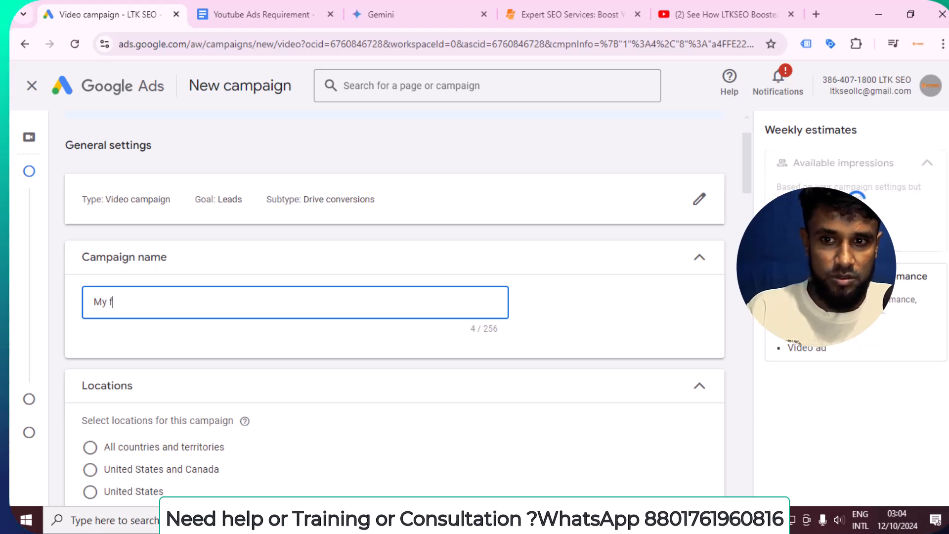
pyautogui.press('BackSpace')
pyautogui.press('BackSpace')
pyautogui.press('BackSpace')
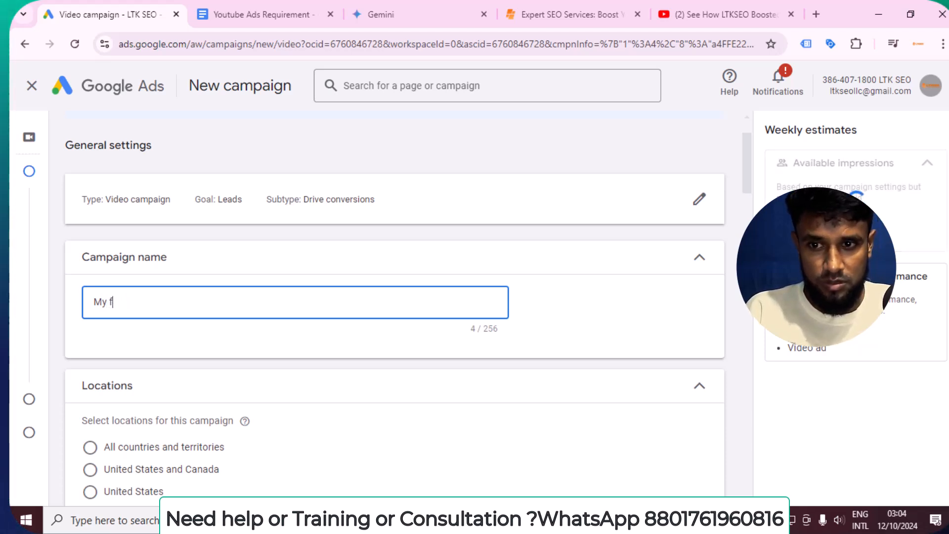
pyautogui.write('irst')
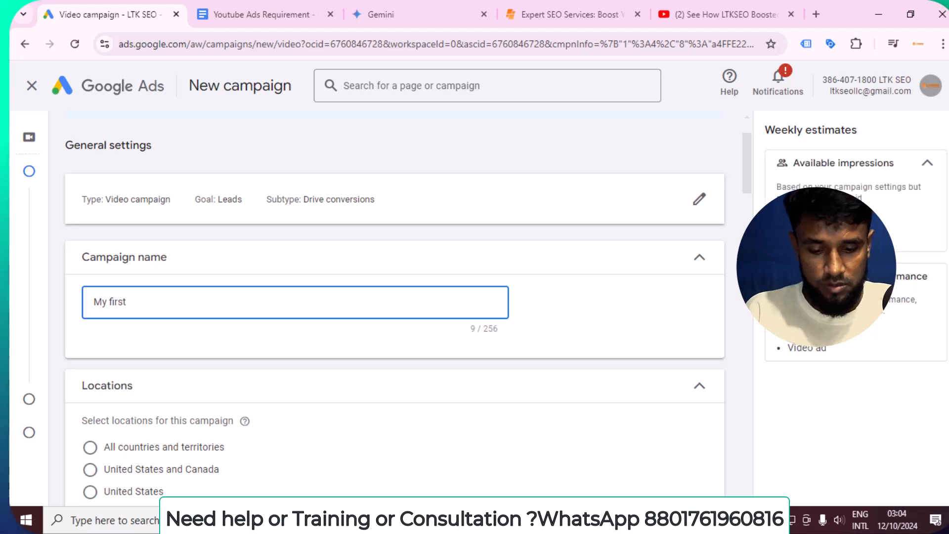
pyautogui.write(' Youtube ')
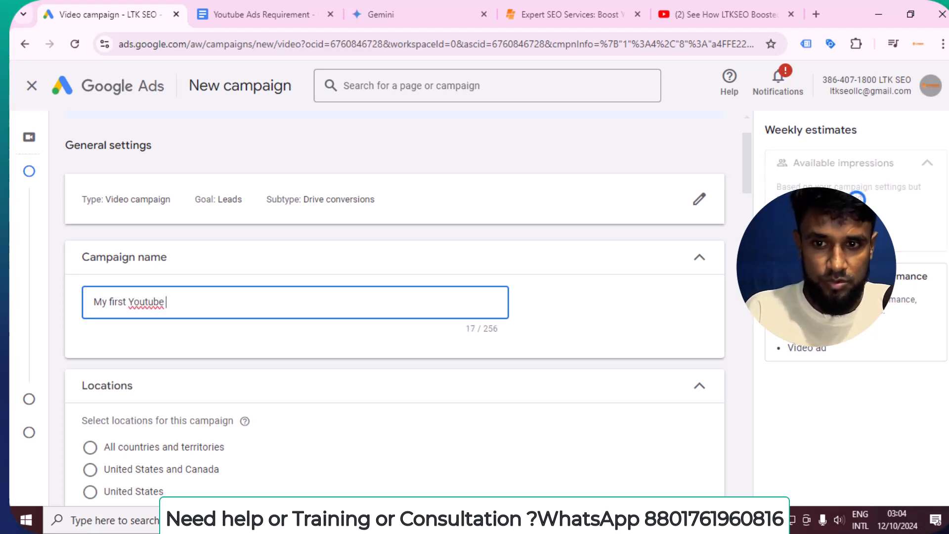
pyautogui.write('ads Campagn')
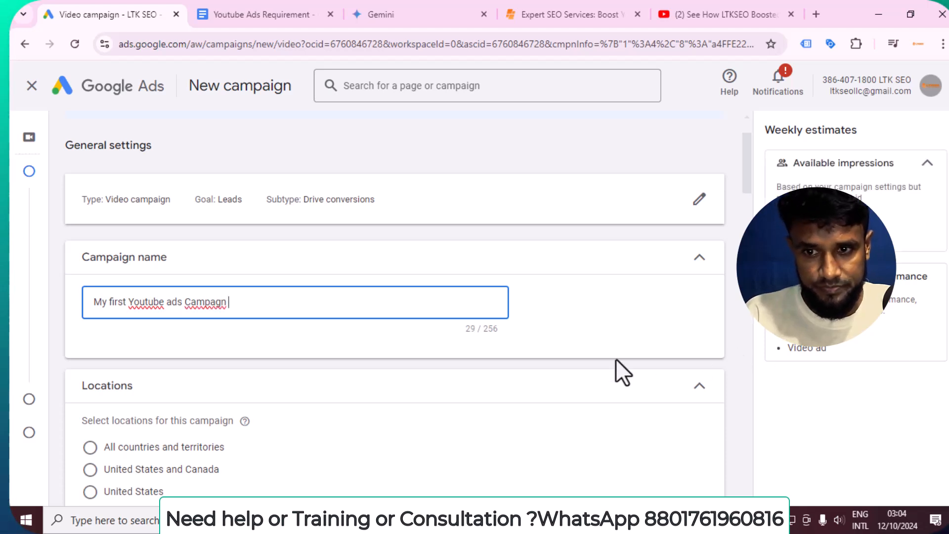
pyautogui.rightClick(156, 301)
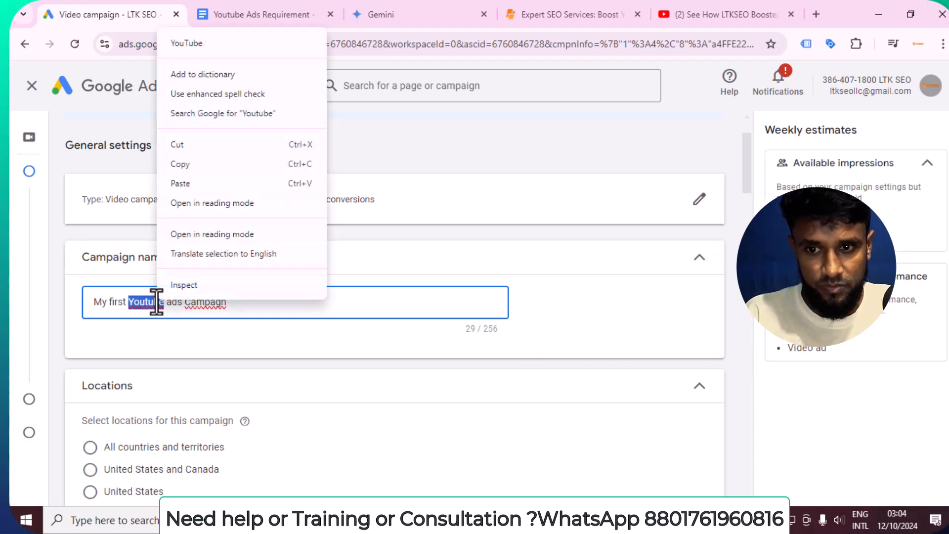
pyautogui.click(197, 43)
pyautogui.rightClick(208, 302)
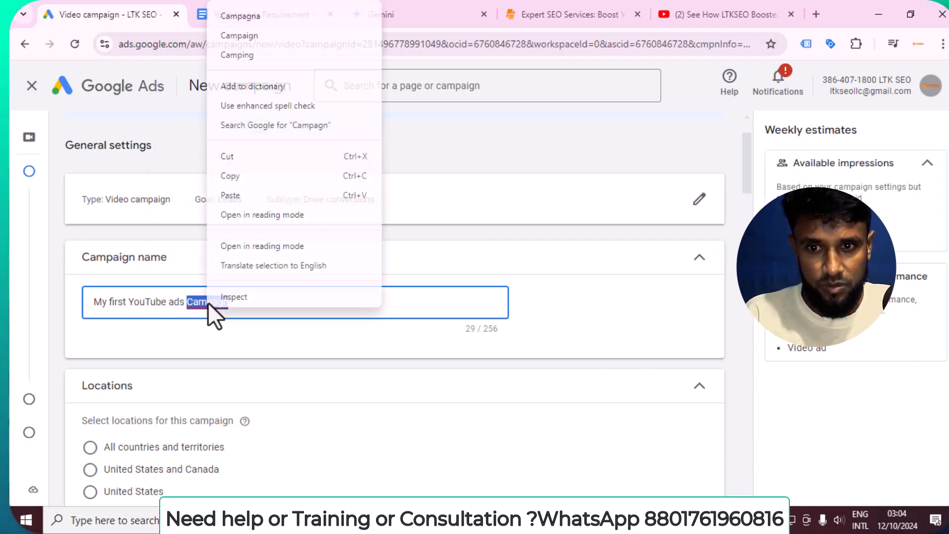
pyautogui.click(250, 40)
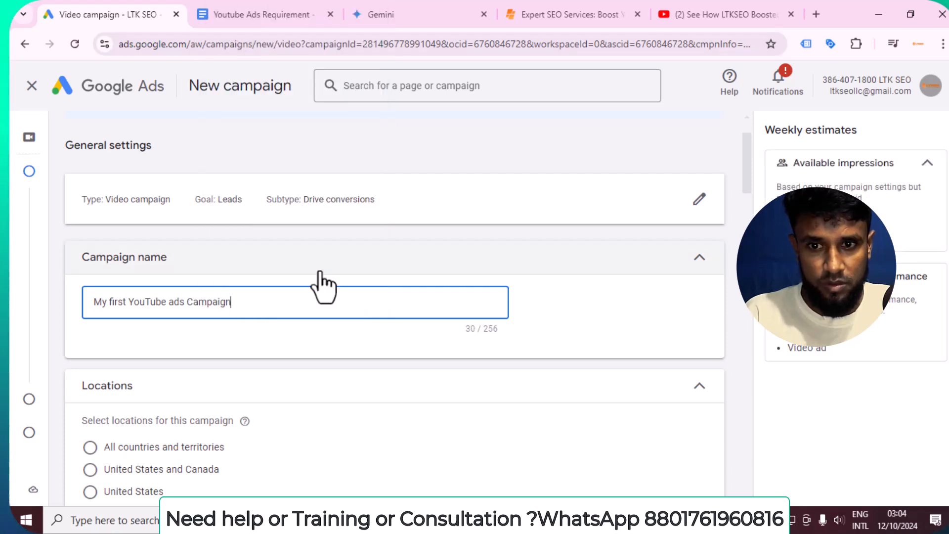
# Enter a $15.00 daily budget
pyautogui.scroll(-3, 324, 281)
pyautogui.scroll(-3, 170, 341)
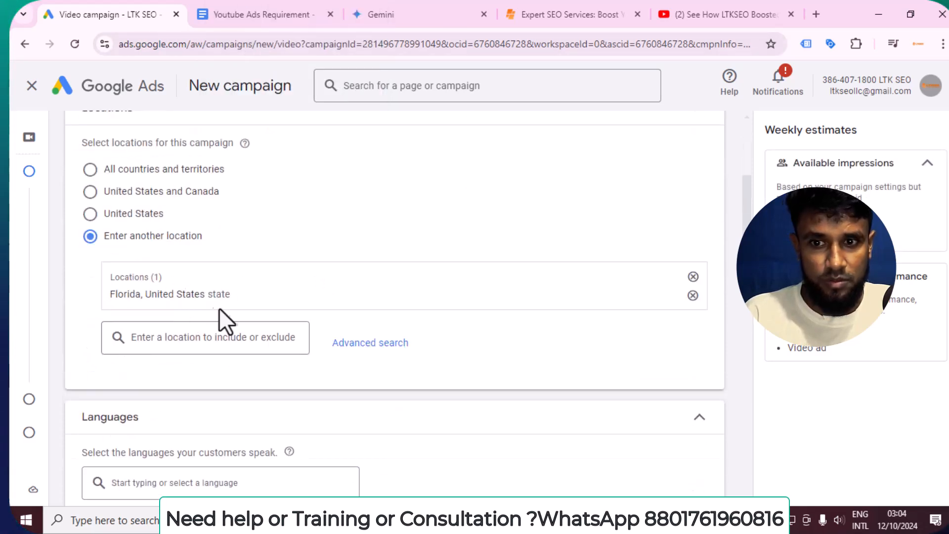
pyautogui.scroll(-3, 215, 298)
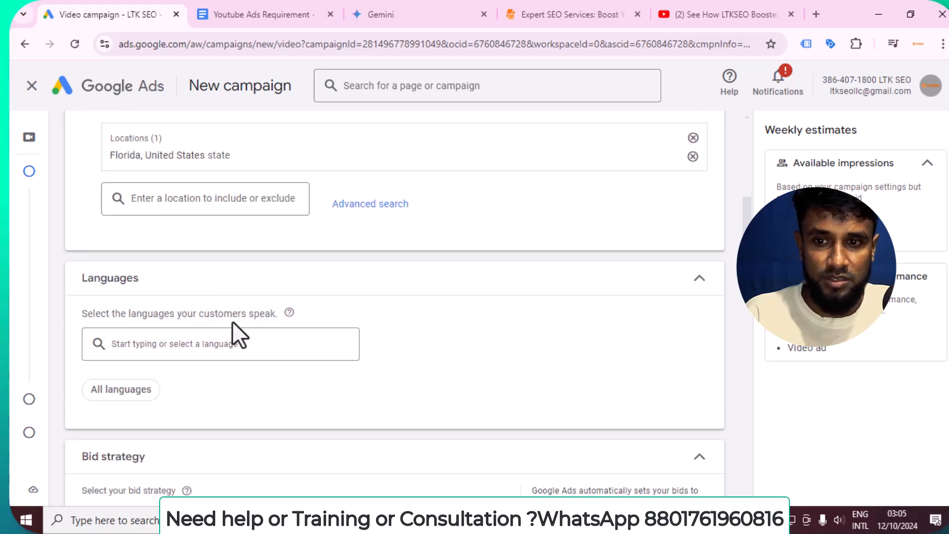
pyautogui.scroll(-3, 231, 320)
pyautogui.scroll(-3, 239, 333)
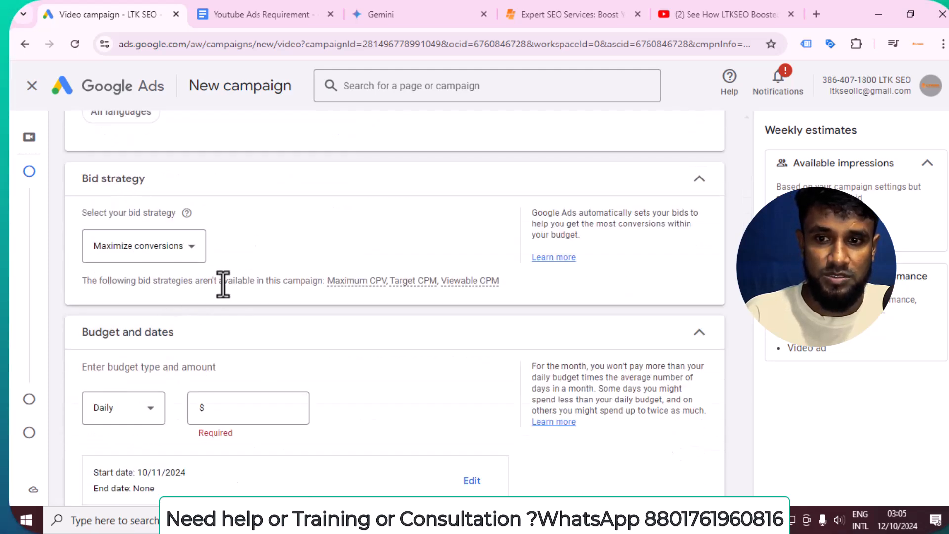
pyautogui.scroll(-1, 242, 317)
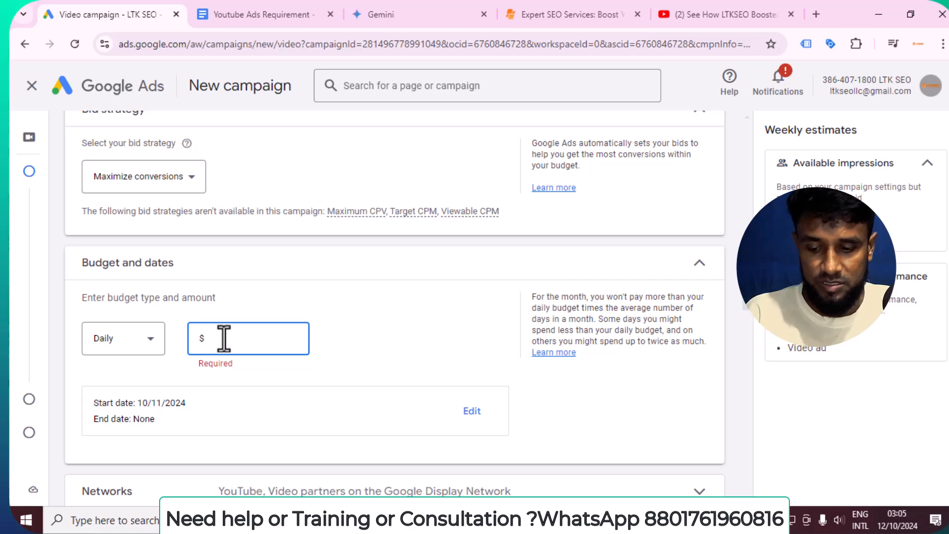
pyautogui.write('15.00')
pyautogui.scroll(-1, 279, 378)
pyautogui.scroll(-1, 279, 378)
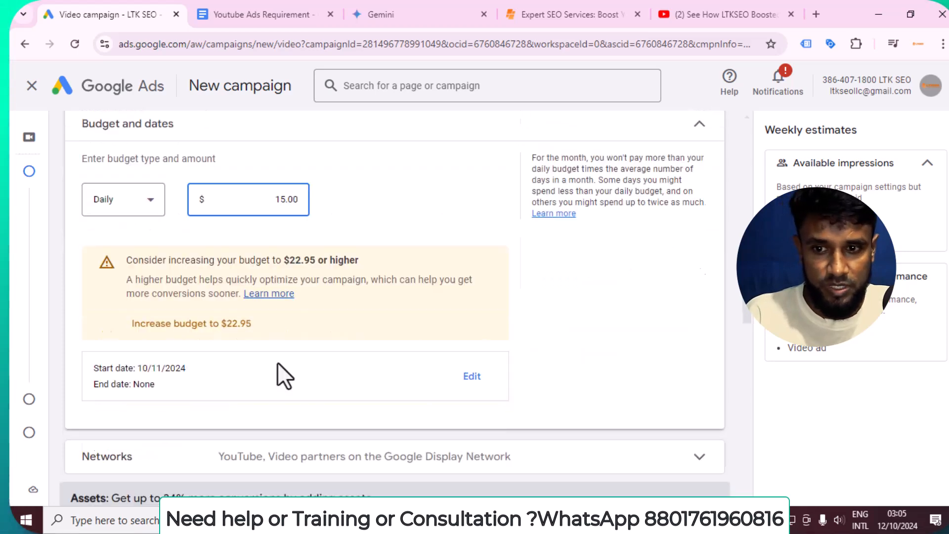
pyautogui.click(423, 217)
# Review the network options and sitelink settings without changing them
pyautogui.scroll(-3, 438, 250)
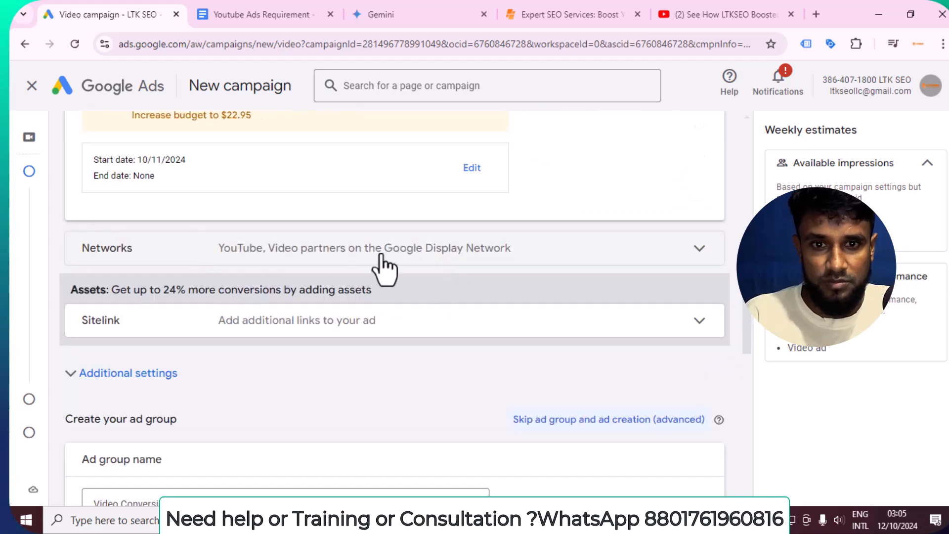
pyautogui.click(410, 257)
pyautogui.scroll(-1, 142, 368)
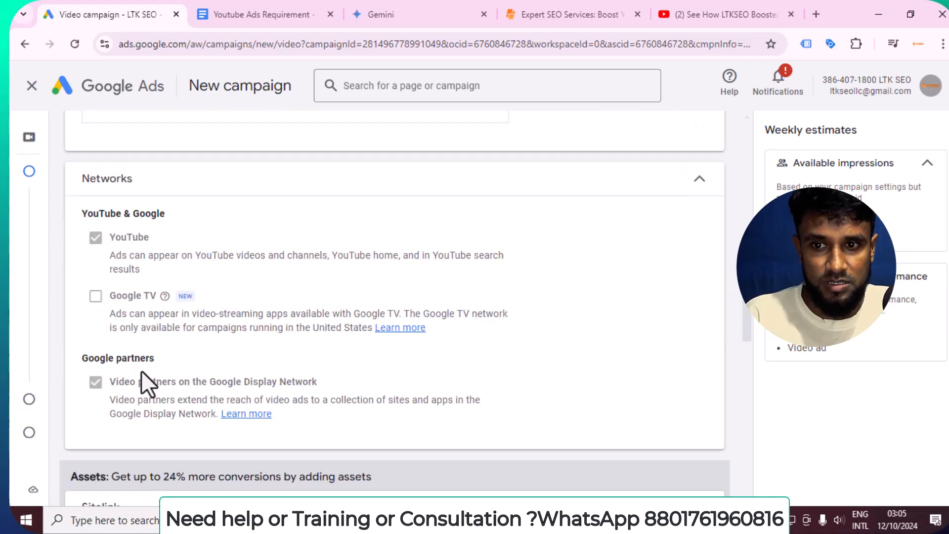
pyautogui.scroll(-2, 376, 348)
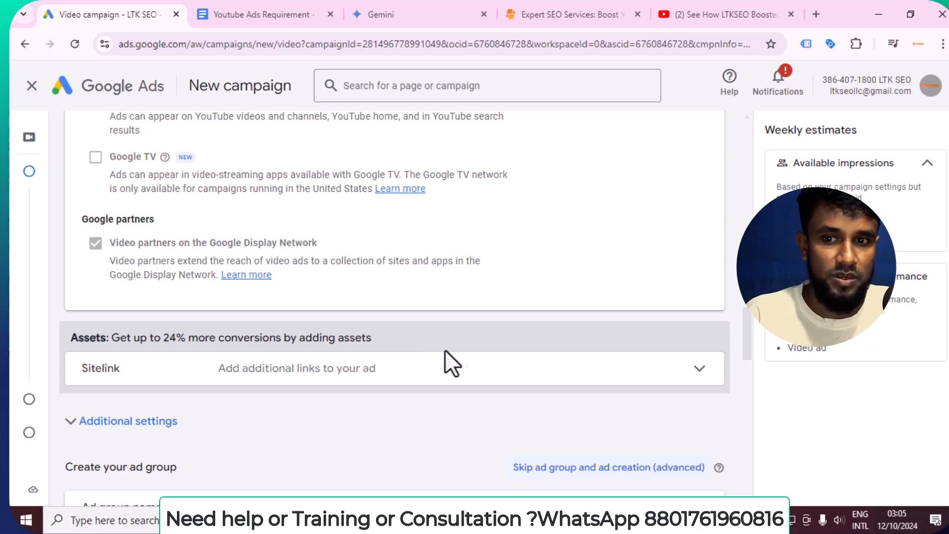
pyautogui.click(380, 373)
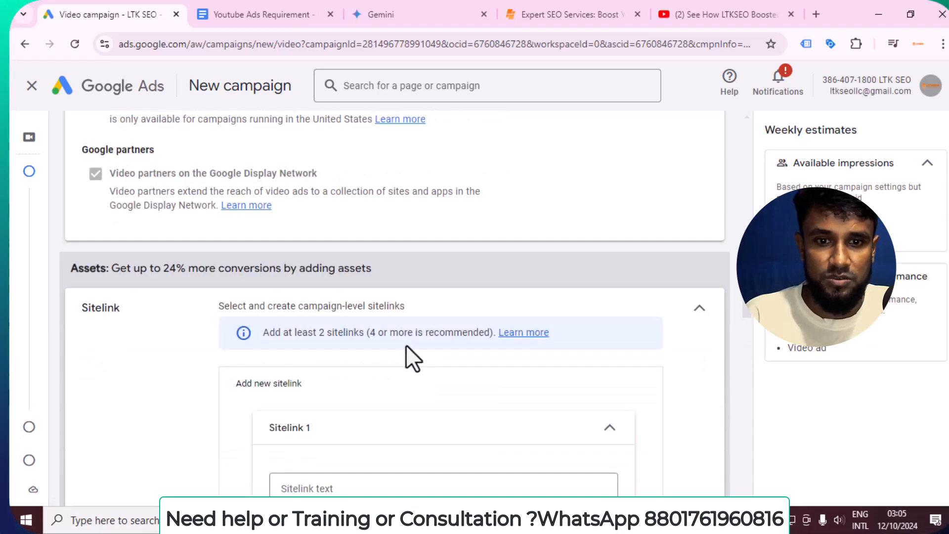
pyautogui.scroll(-6, 405, 346)
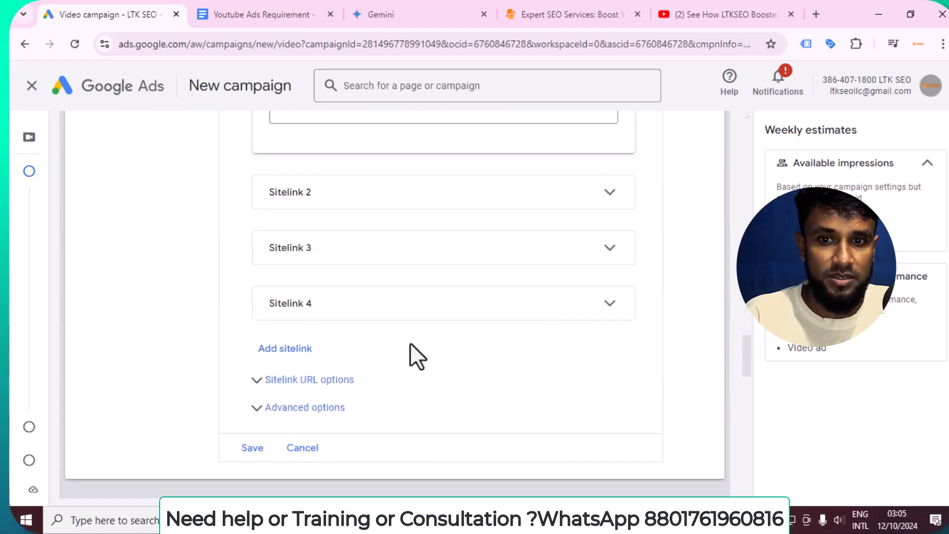
pyautogui.scroll(-2, 410, 343)
pyautogui.scroll(8, 410, 343)
pyautogui.scroll(-6, 411, 343)
pyautogui.scroll(8, 410, 343)
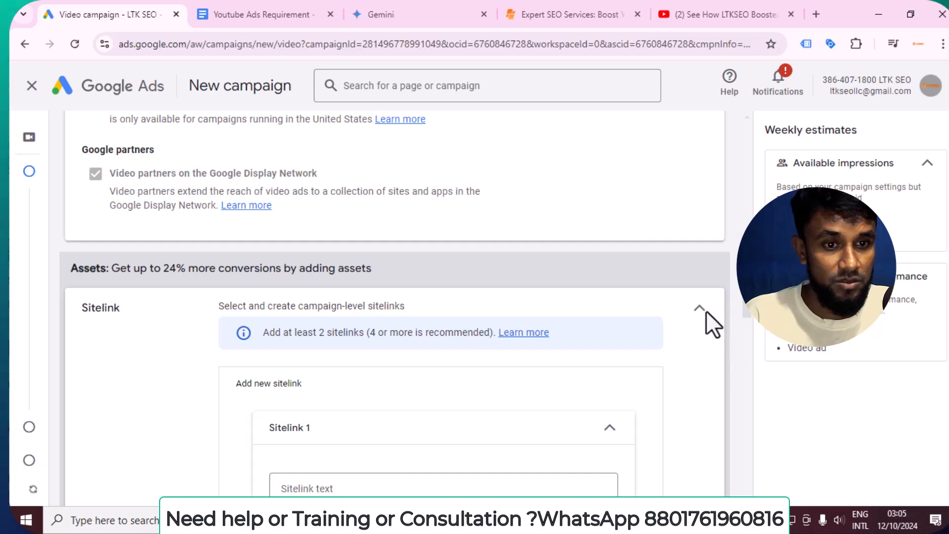
pyautogui.click(703, 311)
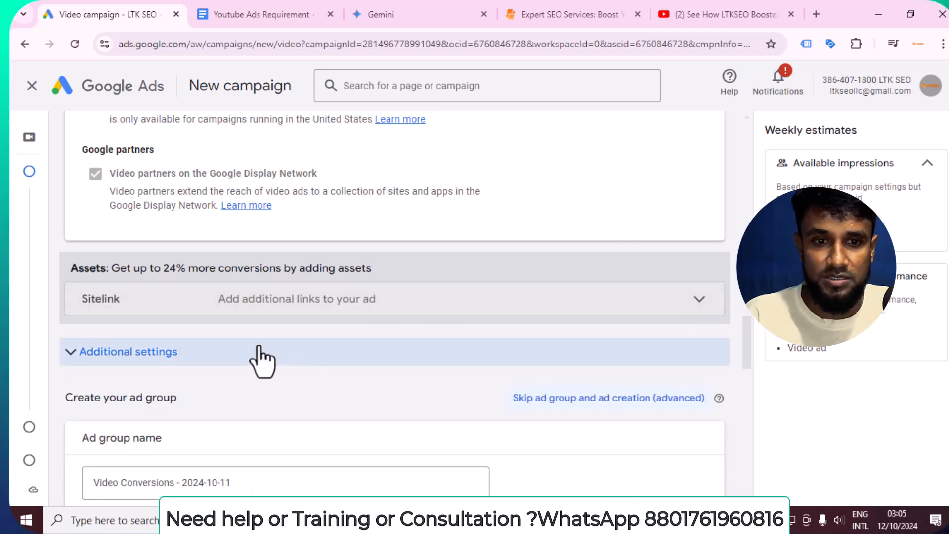
pyautogui.scroll(-3, 261, 360)
# Rename the ad group to '1st ad group'
pyautogui.click(203, 345)
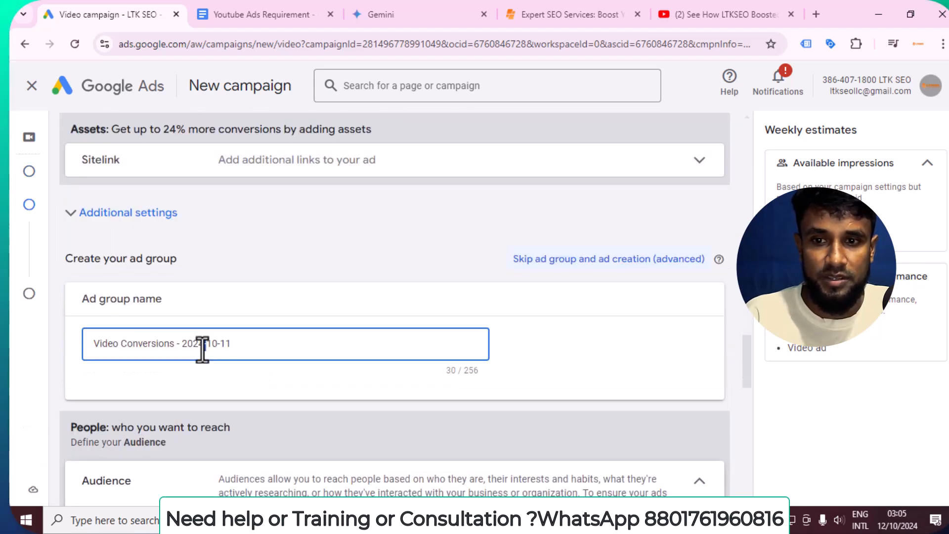
pyautogui.hotkey('ctrl', 'a')
pyautogui.press('BackSpace')
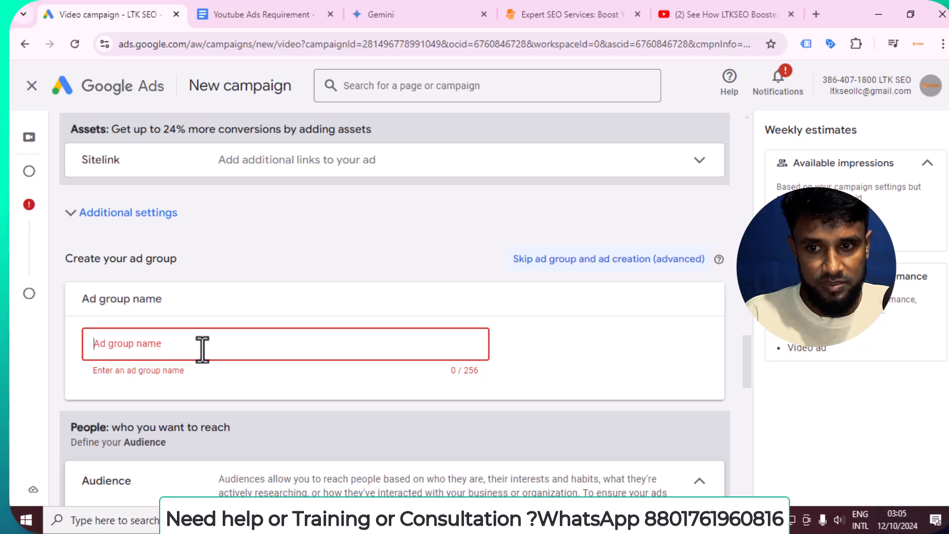
pyautogui.write('1t')
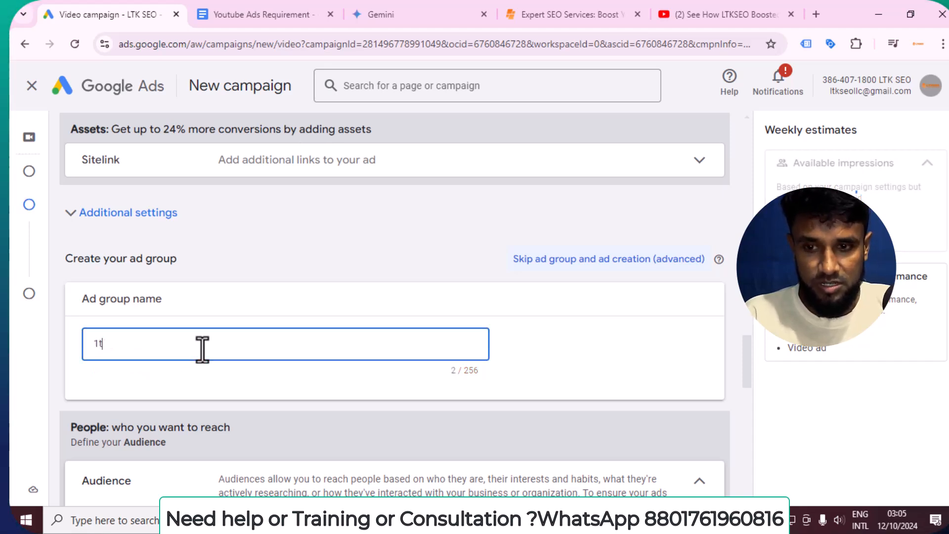
pyautogui.write(' ad')
pyautogui.press('BackSpace')
pyautogui.press('BackSpace')
pyautogui.press('BackSpace')
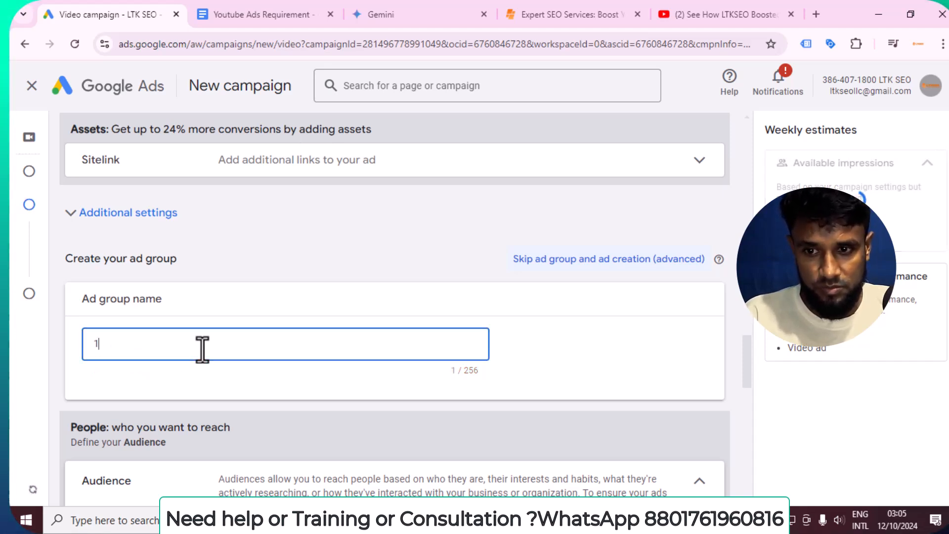
pyautogui.write('st ad group')
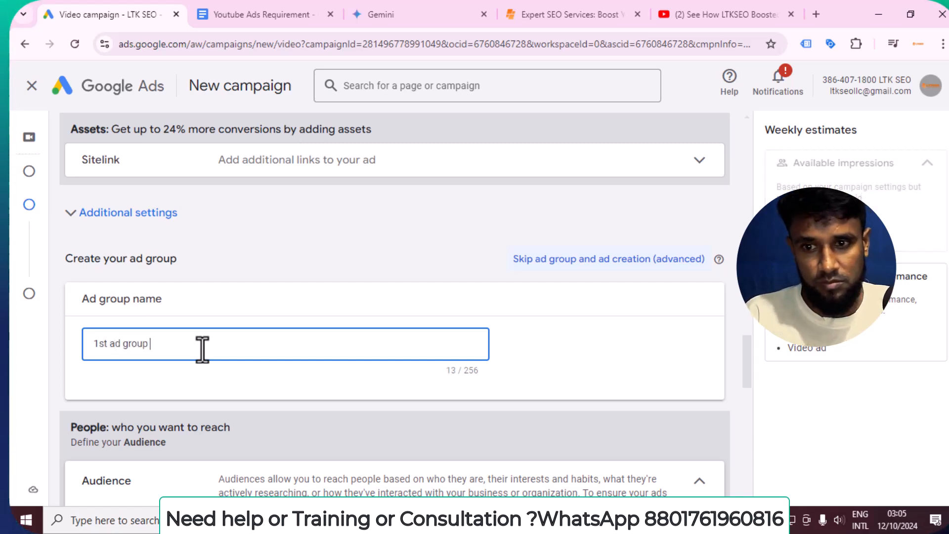
pyautogui.scroll(-3, 247, 317)
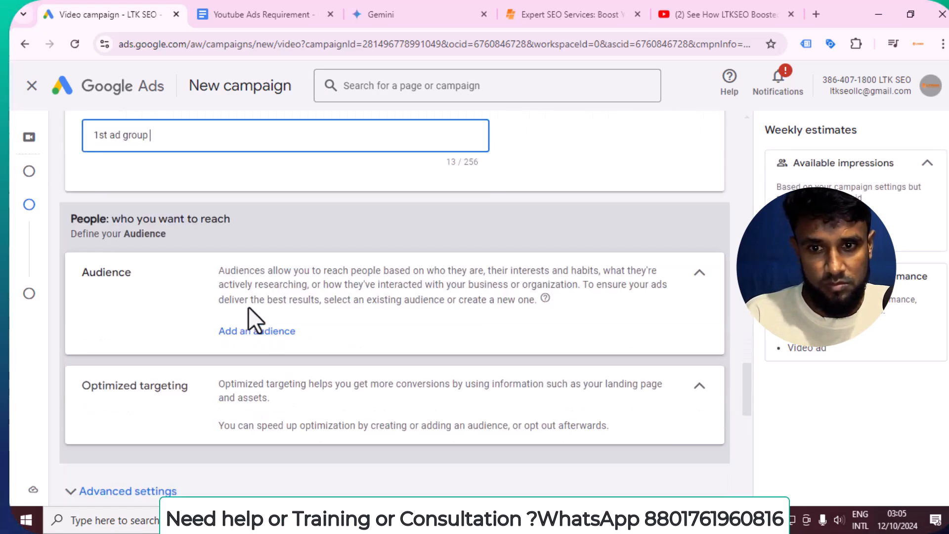
# Select 'Youtube ads Audience' as the ad group's audience
pyautogui.click(273, 335)
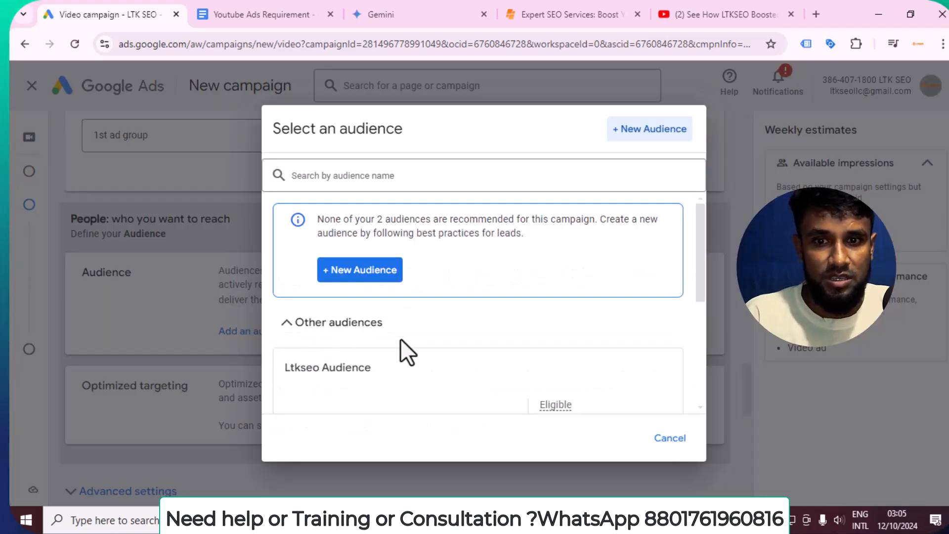
pyautogui.scroll(-4, 401, 341)
pyautogui.scroll(1, 408, 346)
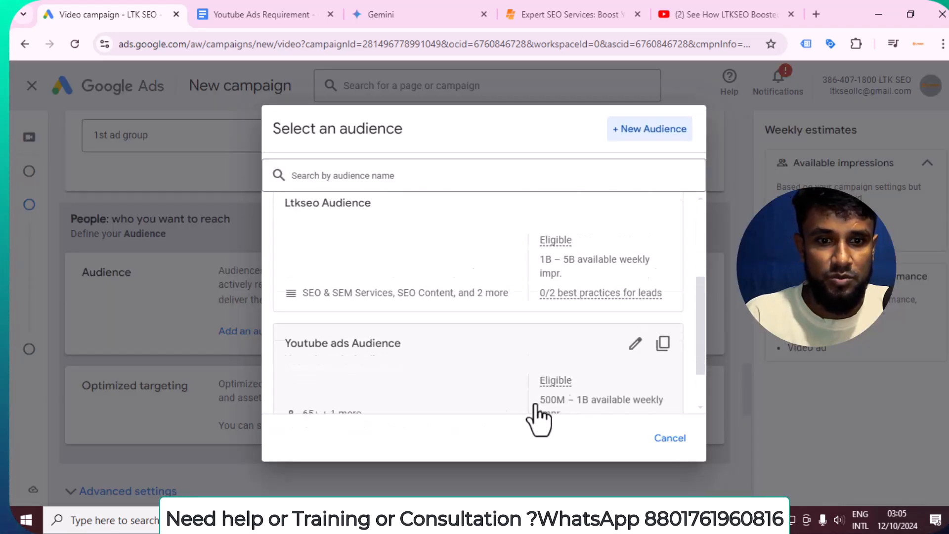
pyautogui.scroll(-2, 539, 418)
pyautogui.scroll(4, 381, 296)
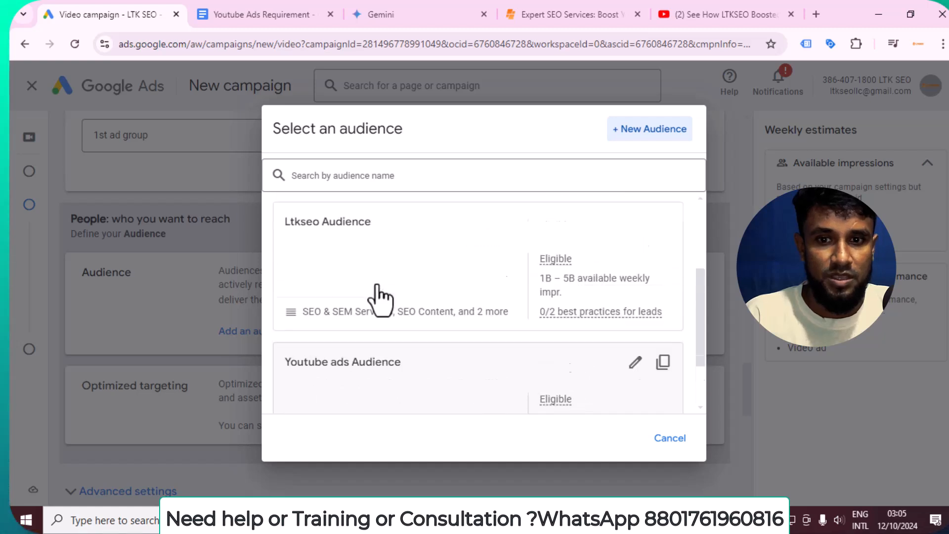
pyautogui.scroll(-4, 438, 311)
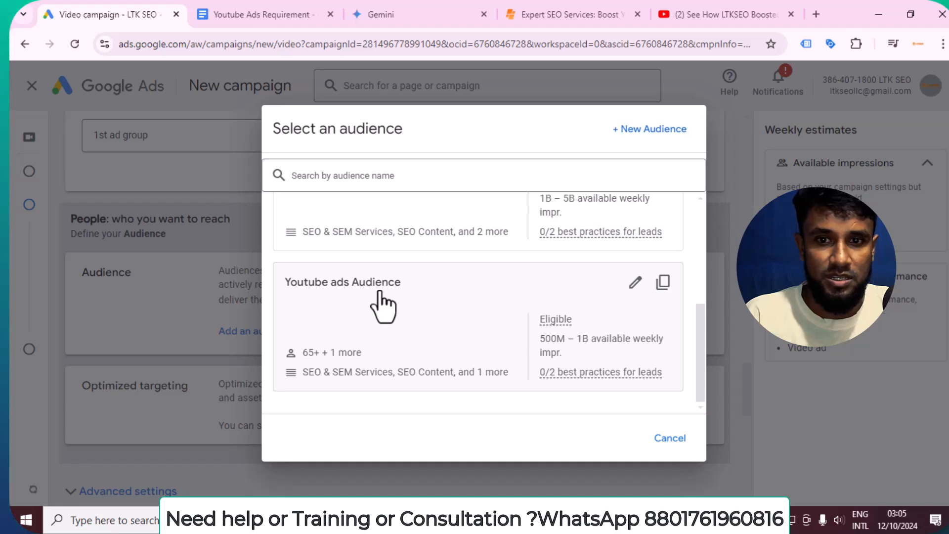
pyautogui.click(384, 304)
pyautogui.scroll(-8, 399, 292)
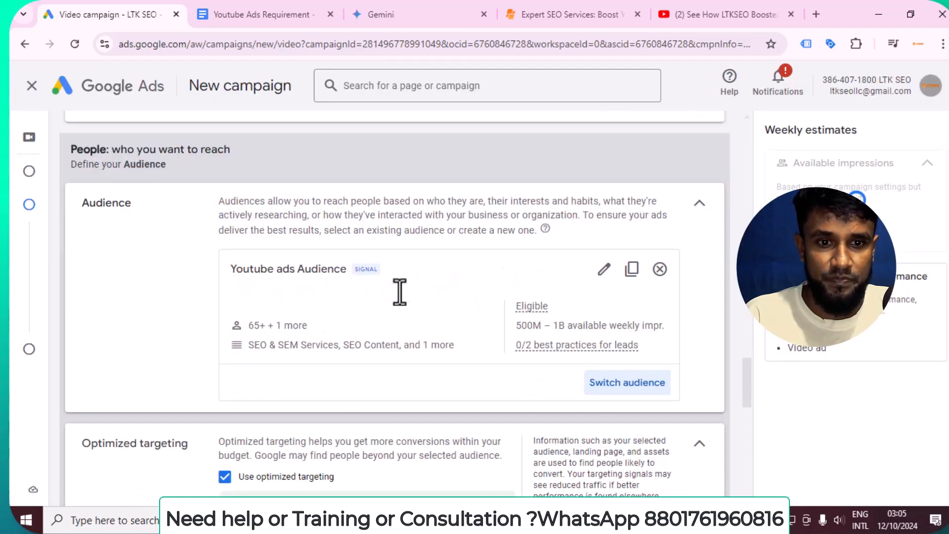
# Paste the youtu.be/kbNzjVl4jZM link into the video field to attach the LTKSEO case-study video
pyautogui.scroll(-1, 400, 291)
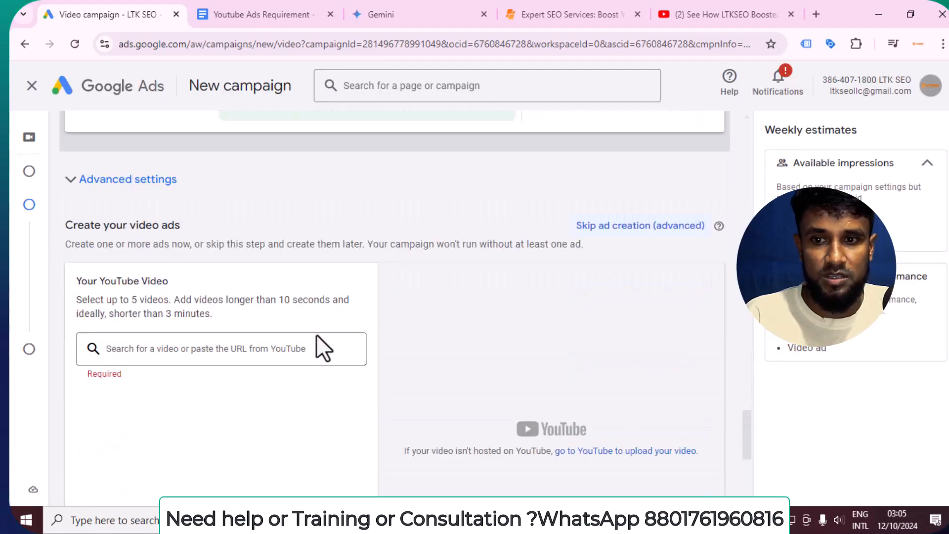
pyautogui.click(255, 349)
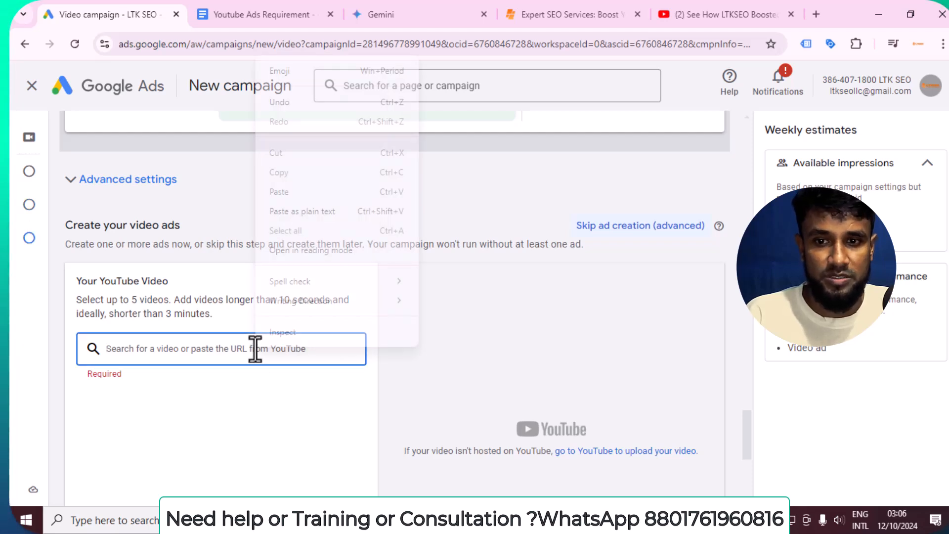
pyautogui.click(298, 191)
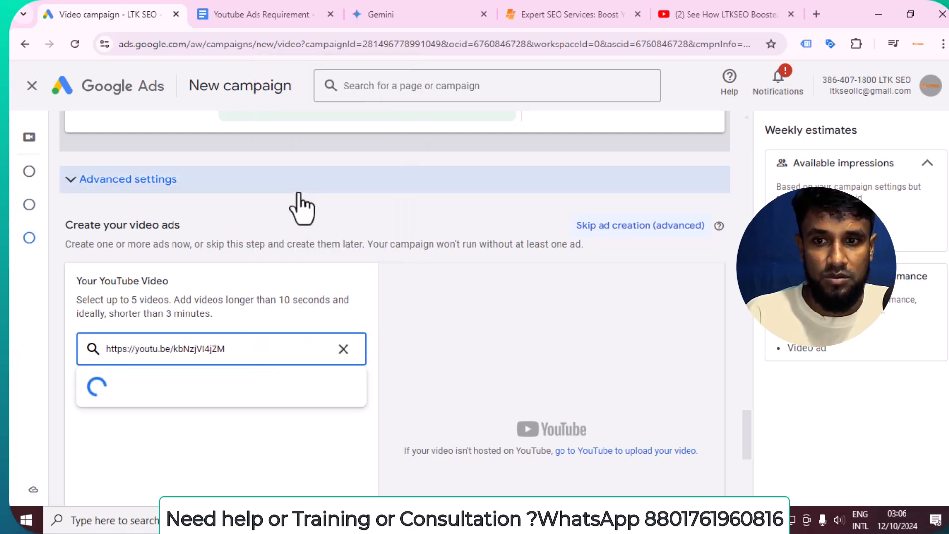
pyautogui.scroll(-3, 301, 198)
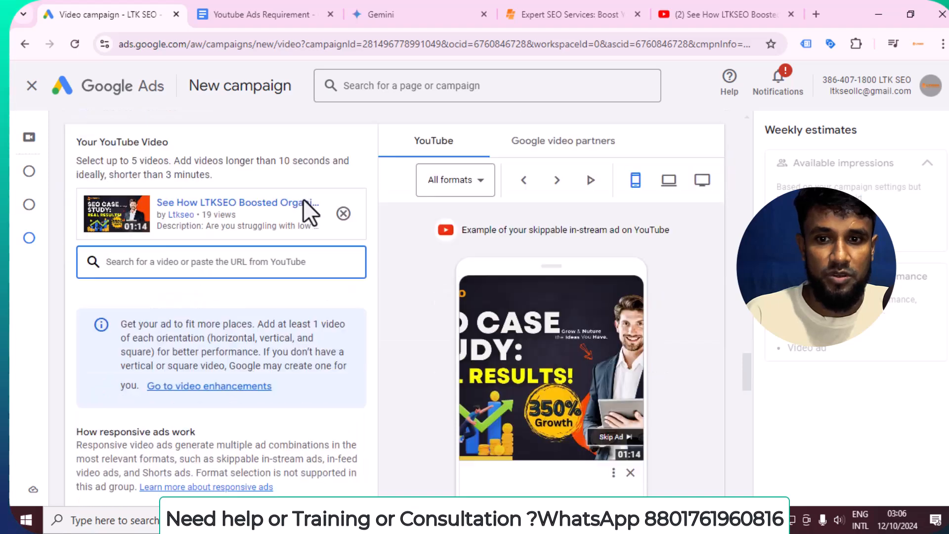
pyautogui.scroll(-4, 379, 263)
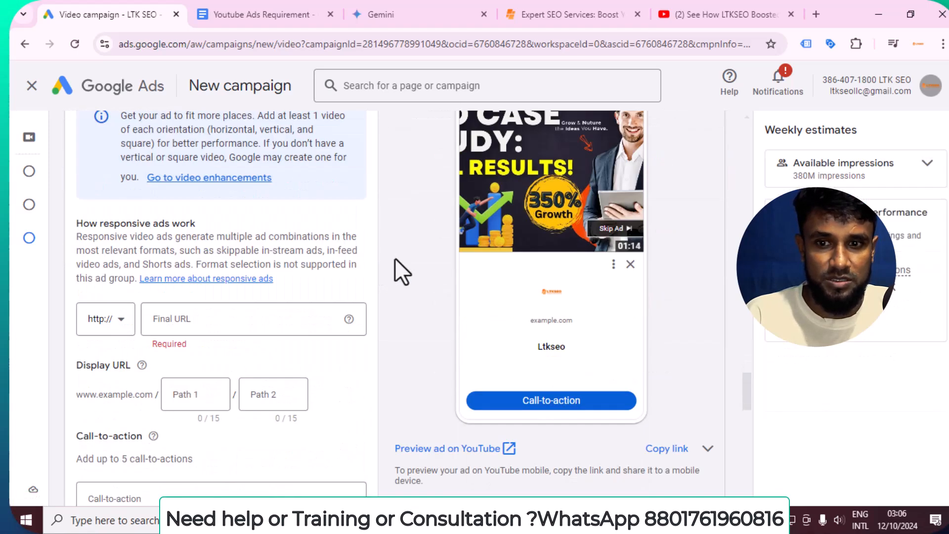
pyautogui.scroll(-8, 339, 271)
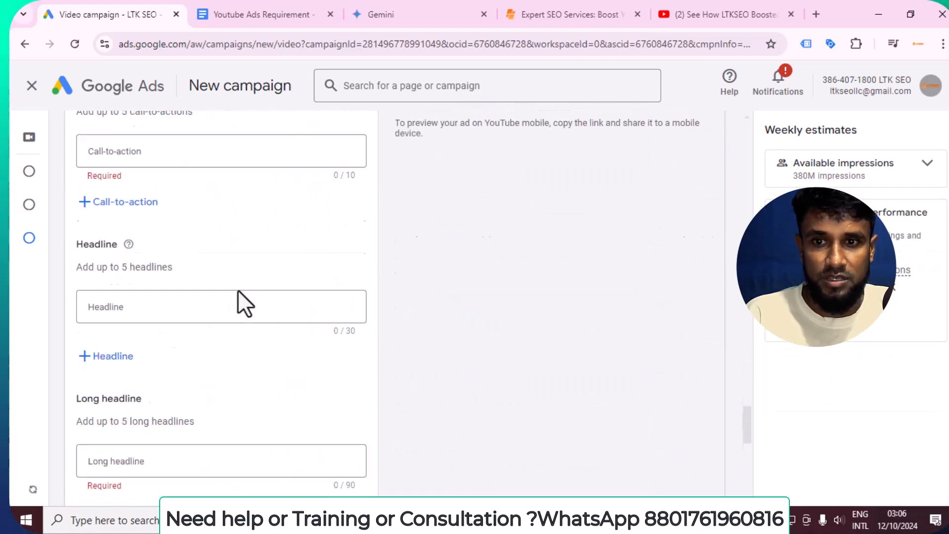
pyautogui.scroll(7, 238, 289)
pyautogui.click(174, 249)
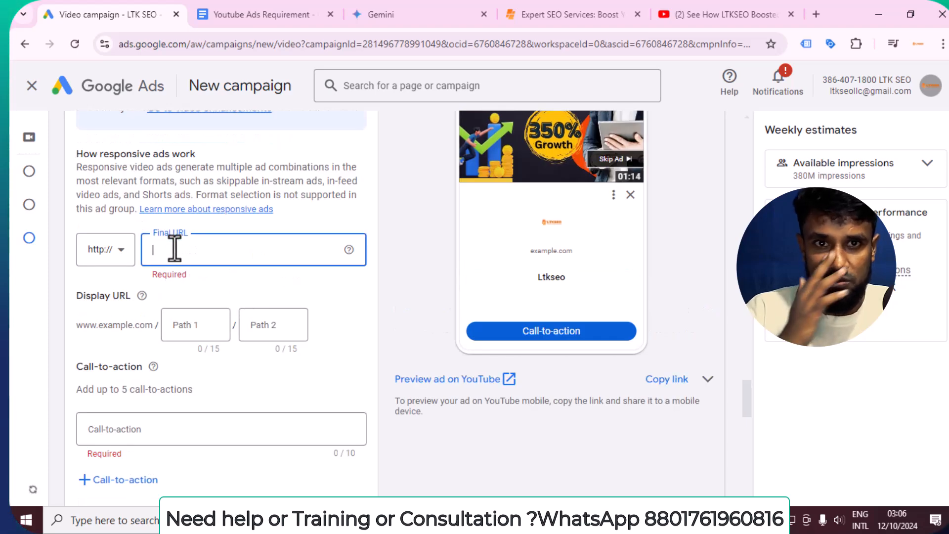
# Copy the ltkseo.com/contact-us/ address from the LTKSEO Contact Us page and return to Google Ads
pyautogui.click(550, 9)
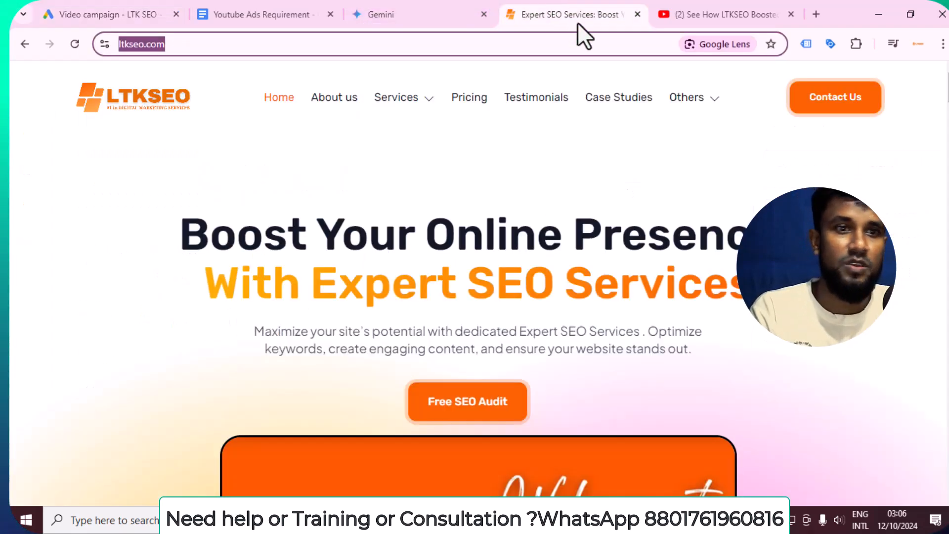
pyautogui.click(818, 119)
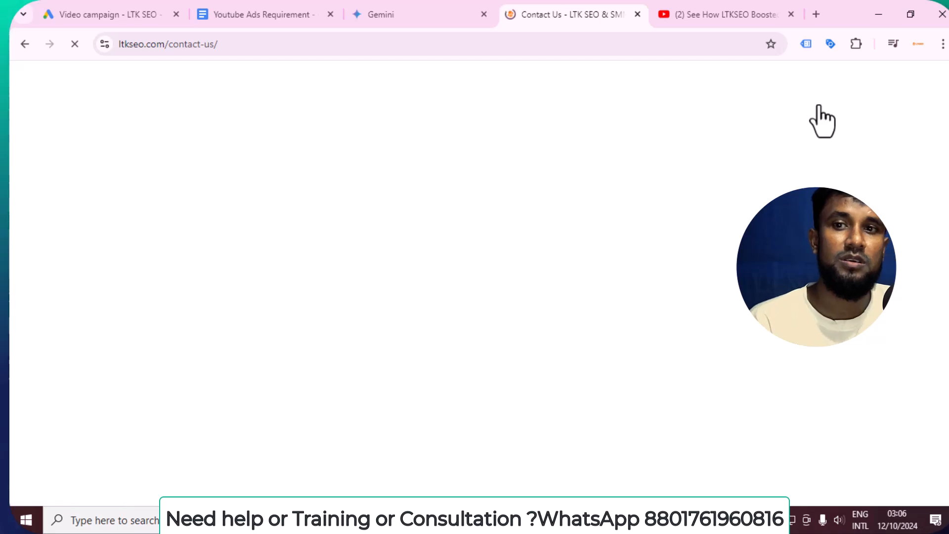
pyautogui.click(187, 40)
pyautogui.rightClick(186, 44)
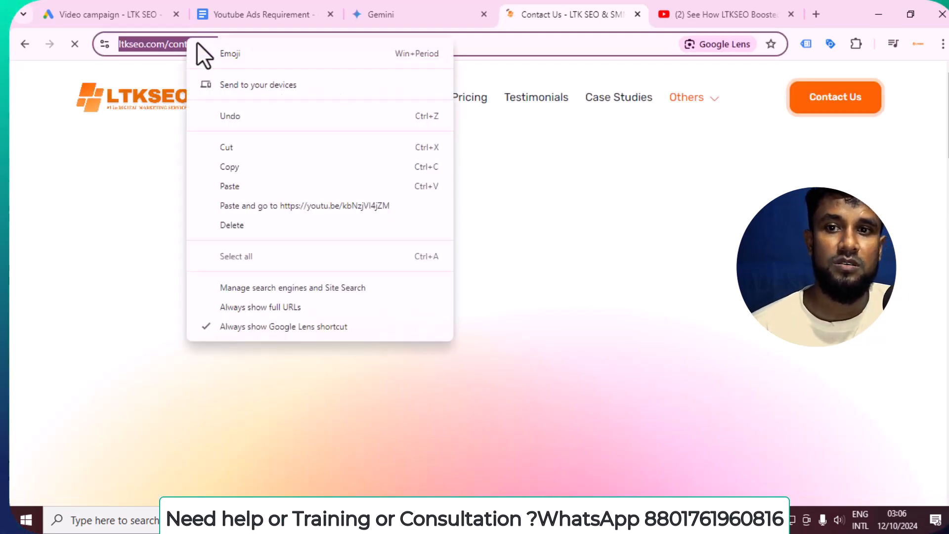
pyautogui.click(246, 165)
pyautogui.scroll(-5, 454, 161)
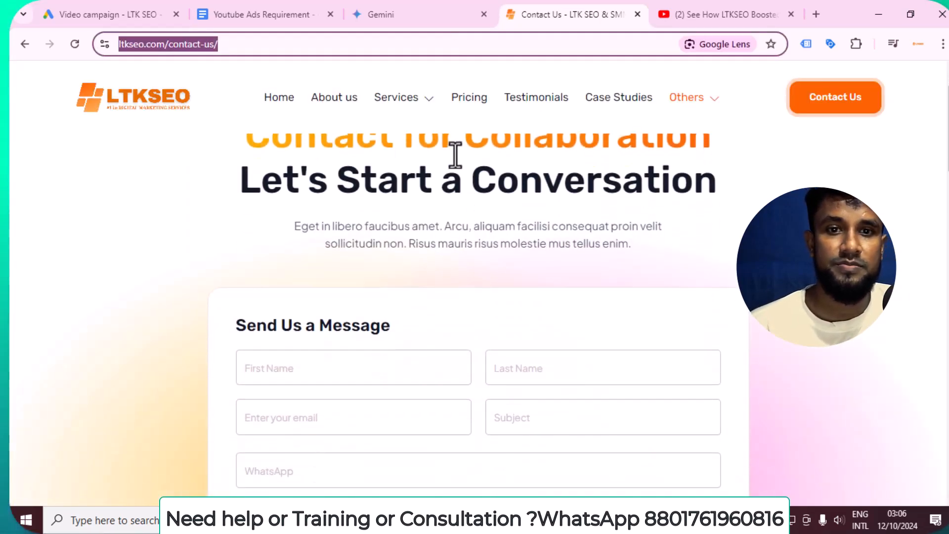
pyautogui.scroll(5, 456, 185)
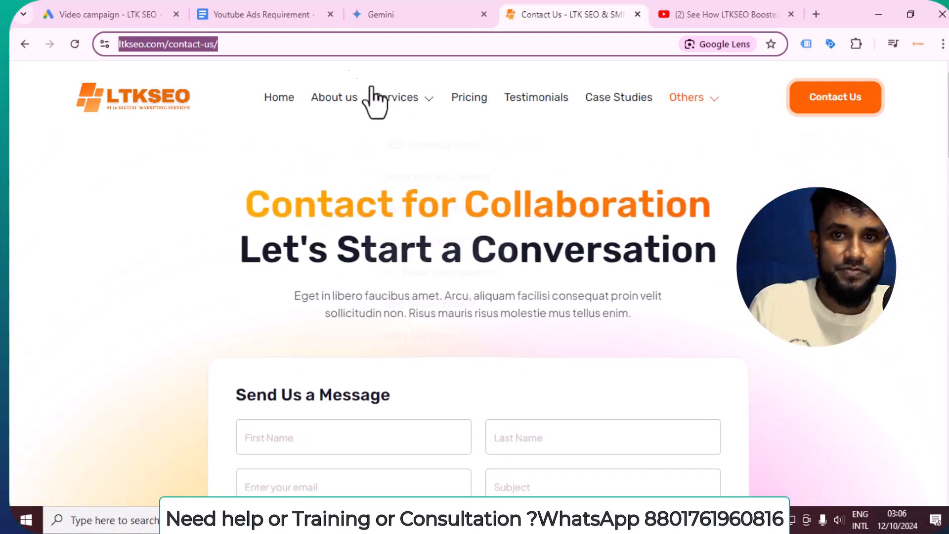
pyautogui.click(257, 6)
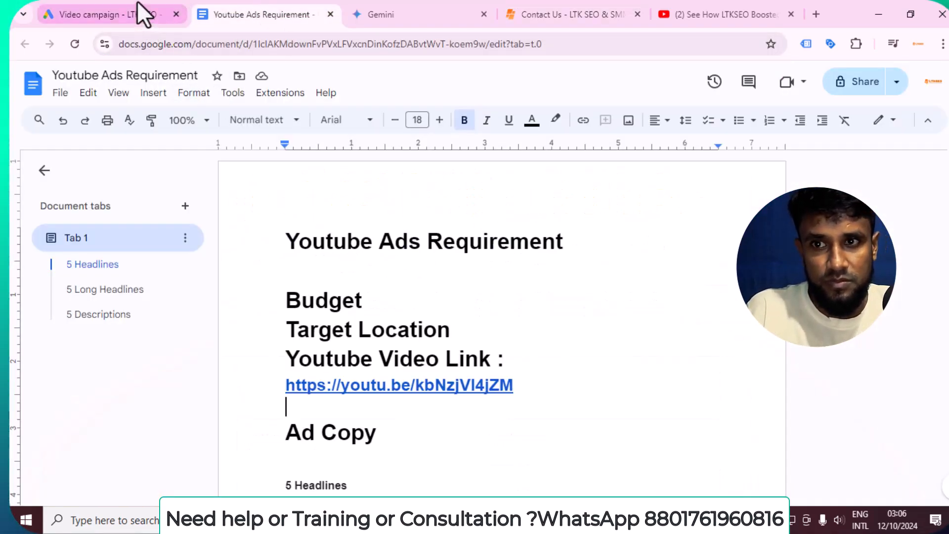
pyautogui.click(139, 14)
pyautogui.click(151, 429)
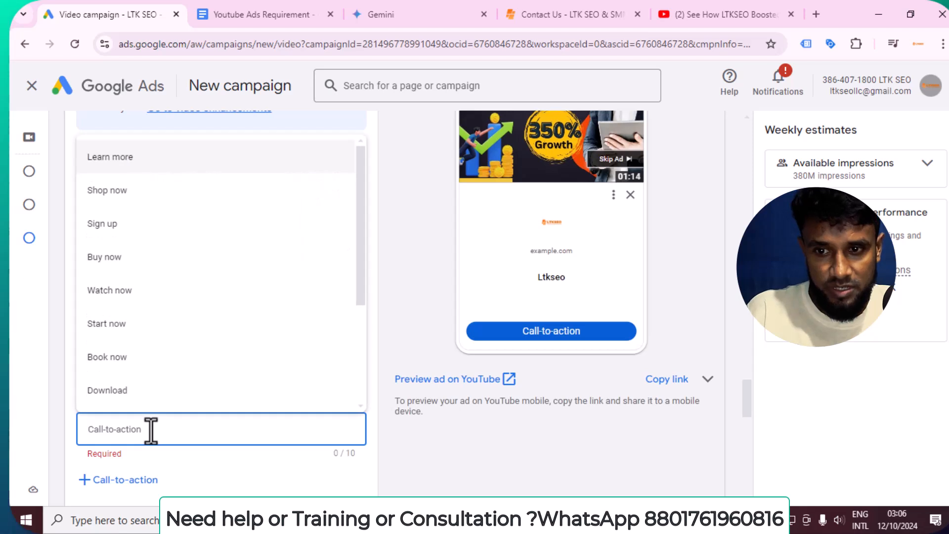
# Clear the mistakenly pasted address from the call-to-action and set it to Book now
pyautogui.hotkey('ctrl', 'v')
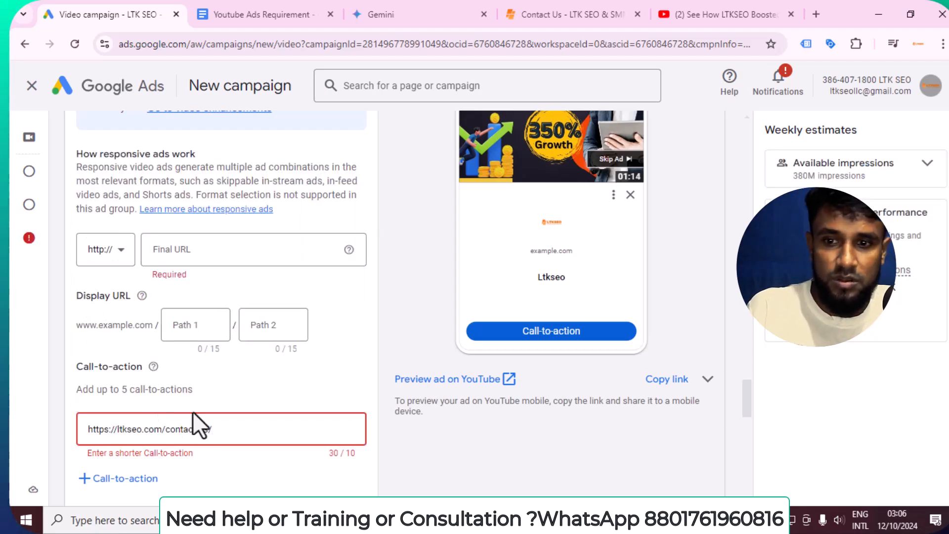
pyautogui.scroll(-2, 262, 417)
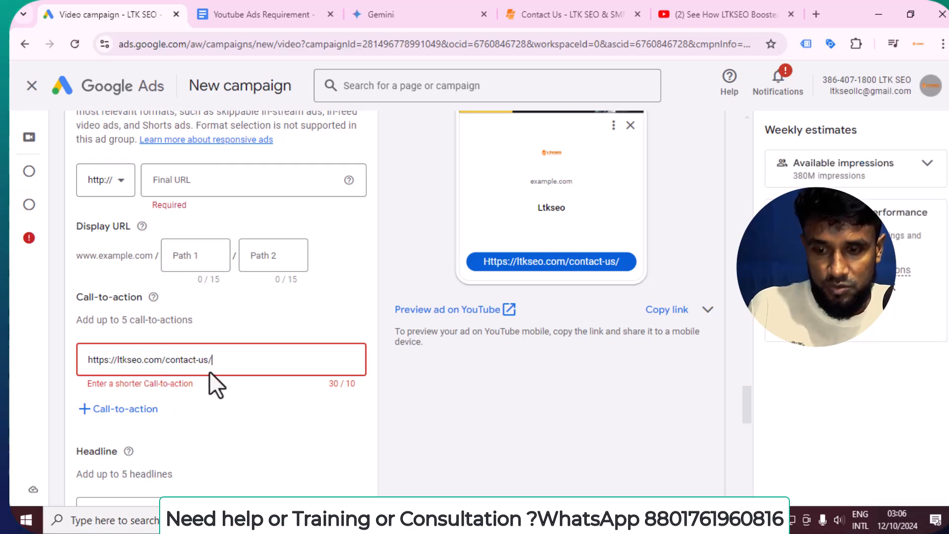
pyautogui.hotkey('ctrl', 'a')
pyautogui.press('BackSpace')
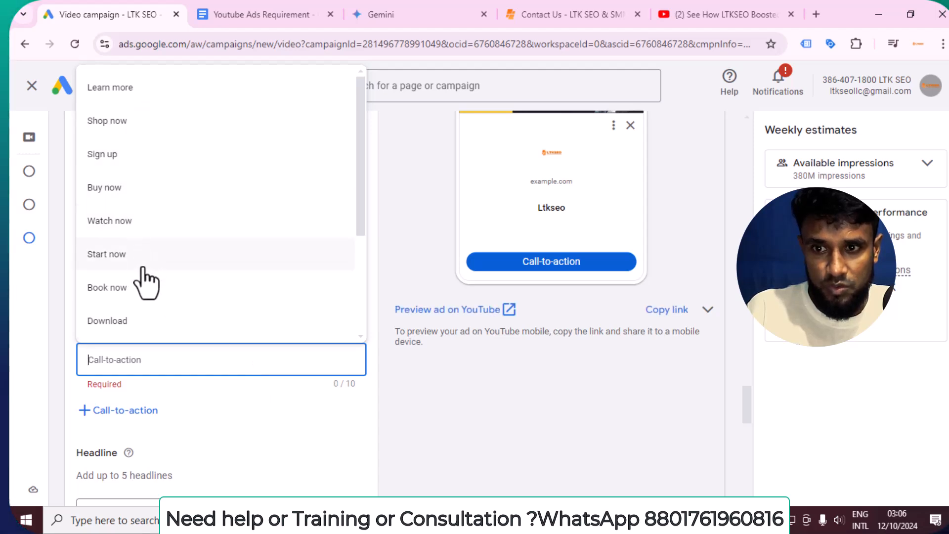
pyautogui.scroll(-2, 135, 290)
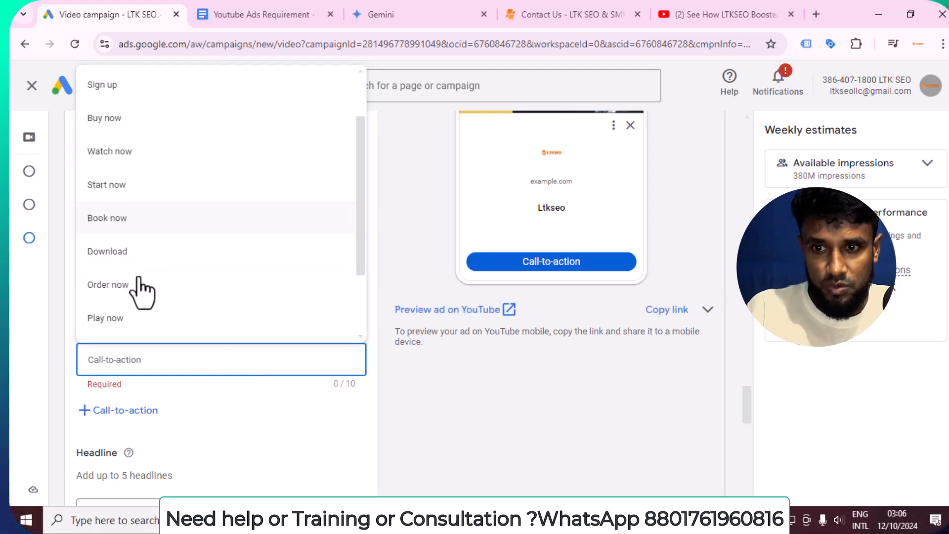
pyautogui.click(140, 221)
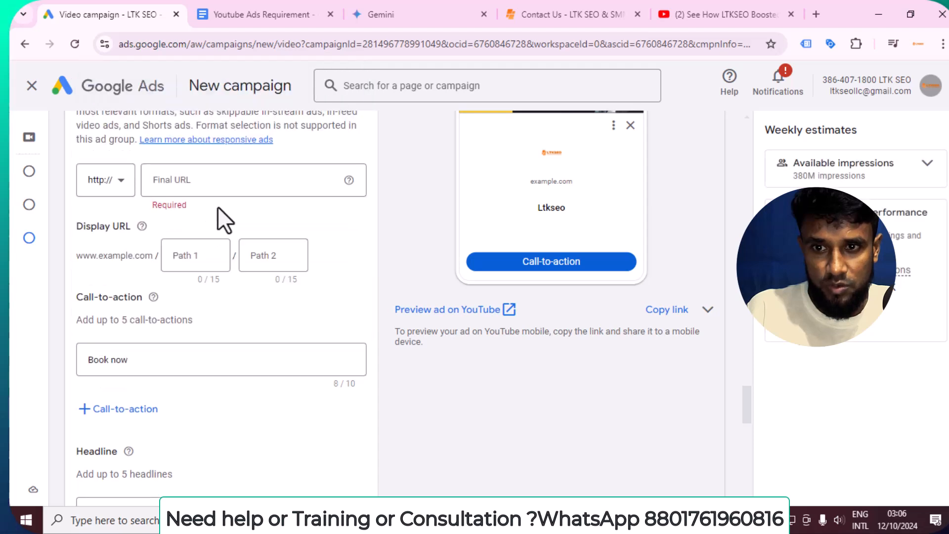
pyautogui.click(208, 178)
pyautogui.hotkey('ctrl', 'v')
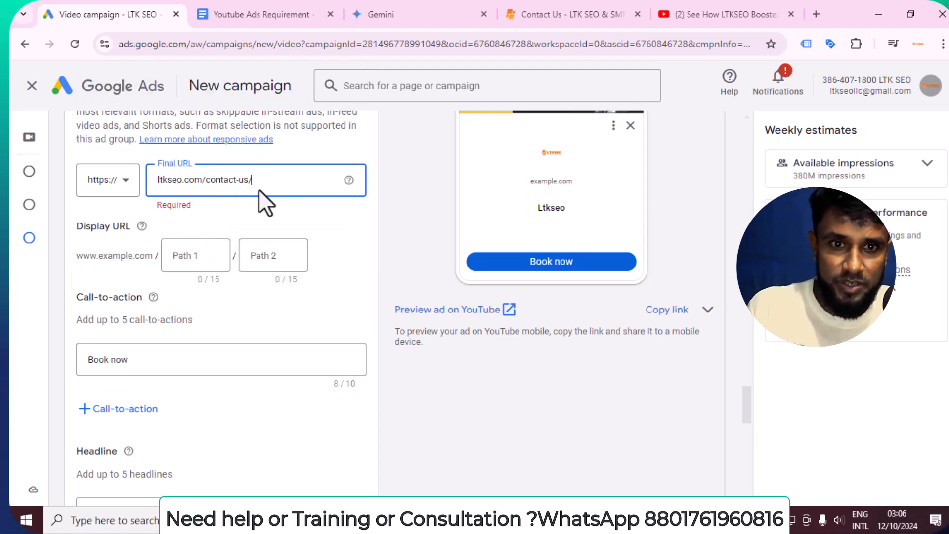
pyautogui.click(327, 238)
# Add four more call-to-action slots below Book now
pyautogui.scroll(-3, 327, 238)
pyautogui.scroll(-2, 152, 299)
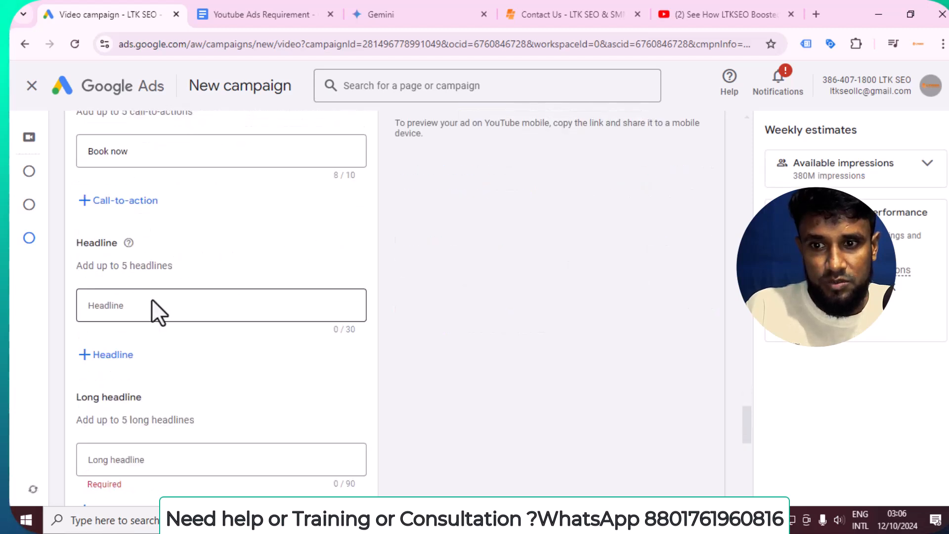
pyautogui.click(157, 305)
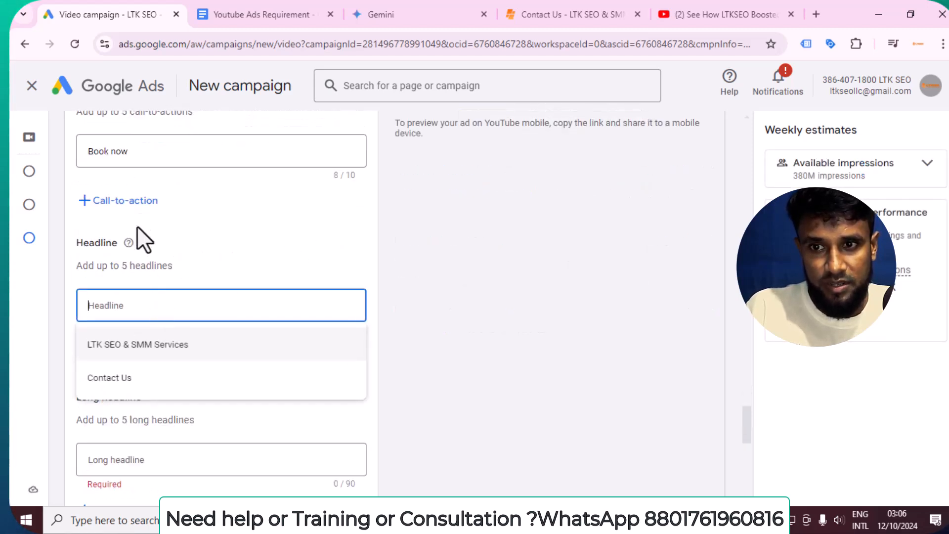
pyautogui.click(129, 200)
pyautogui.click(122, 258)
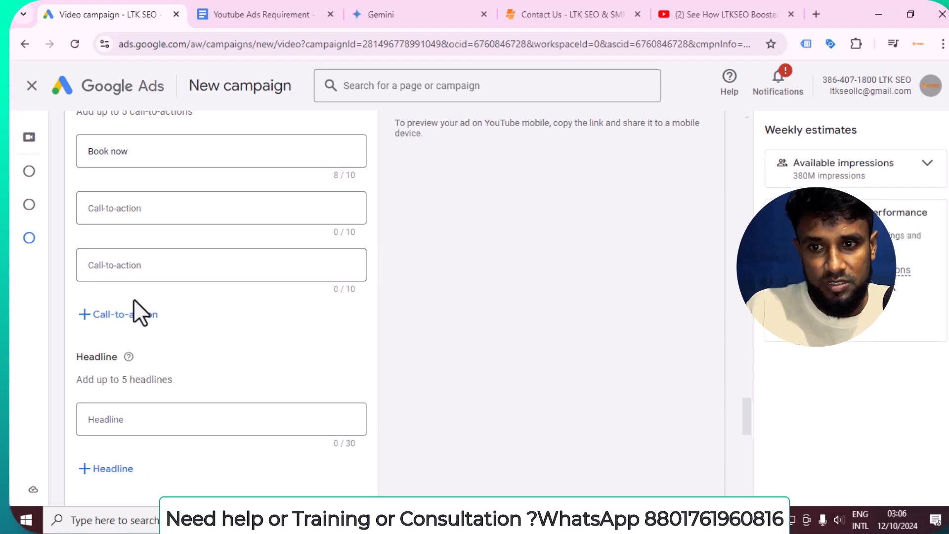
pyautogui.click(128, 320)
pyautogui.click(126, 374)
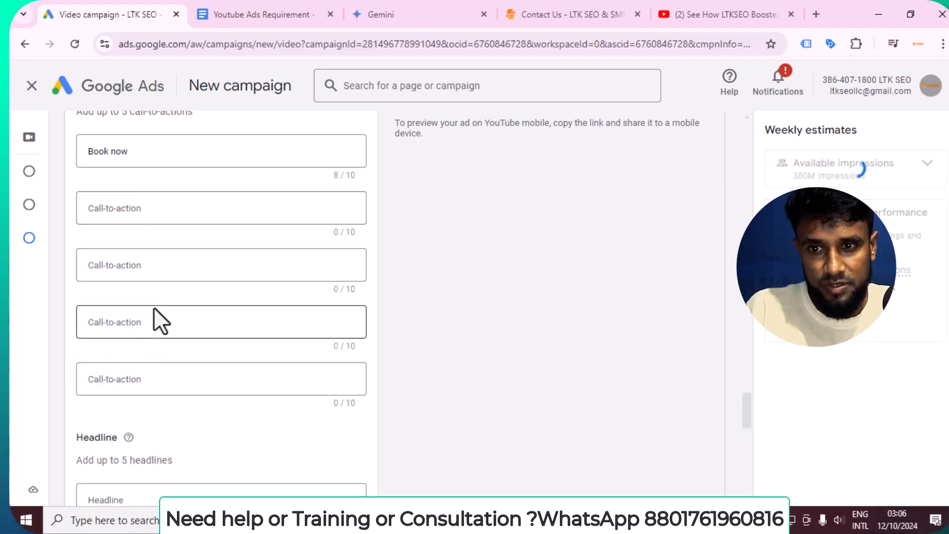
# Set the second and fifth call-to-actions to Learn more
pyautogui.click(140, 207)
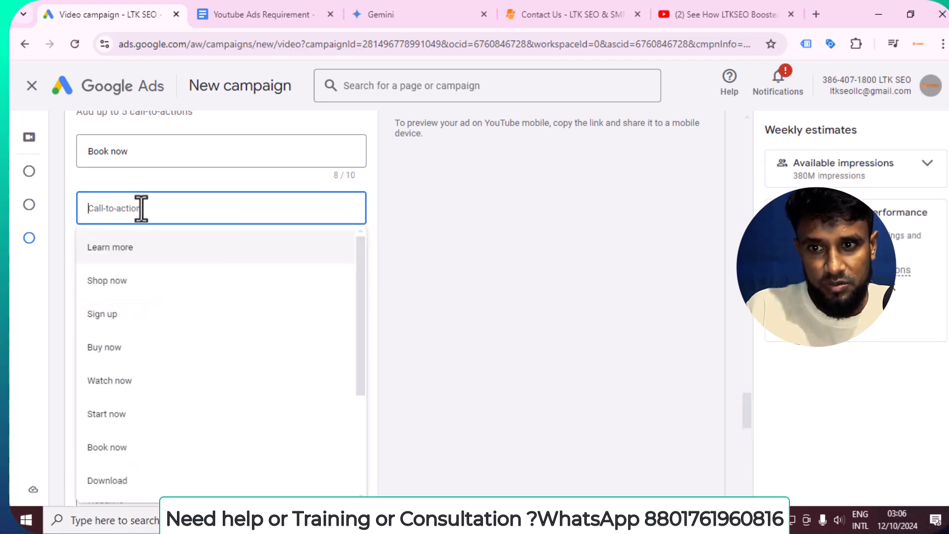
pyautogui.click(125, 245)
pyautogui.click(143, 266)
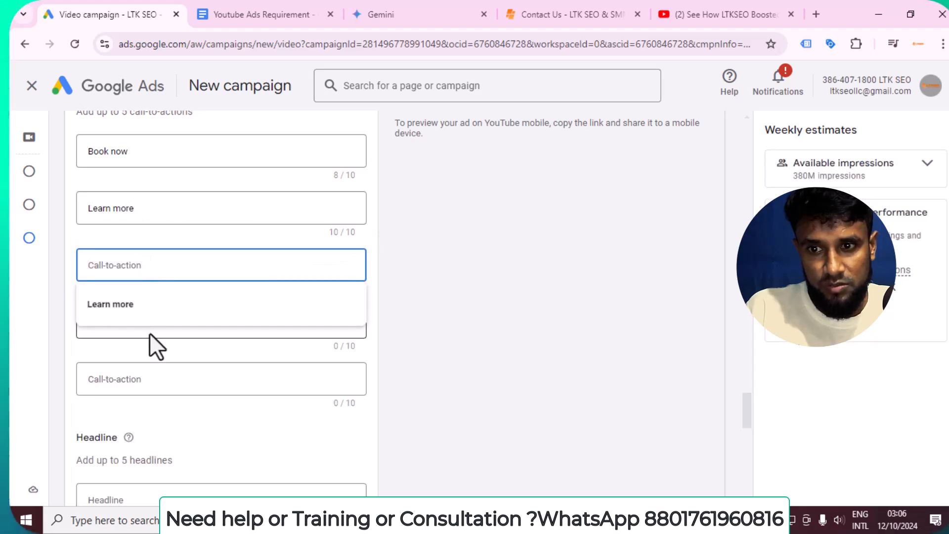
pyautogui.click(148, 266)
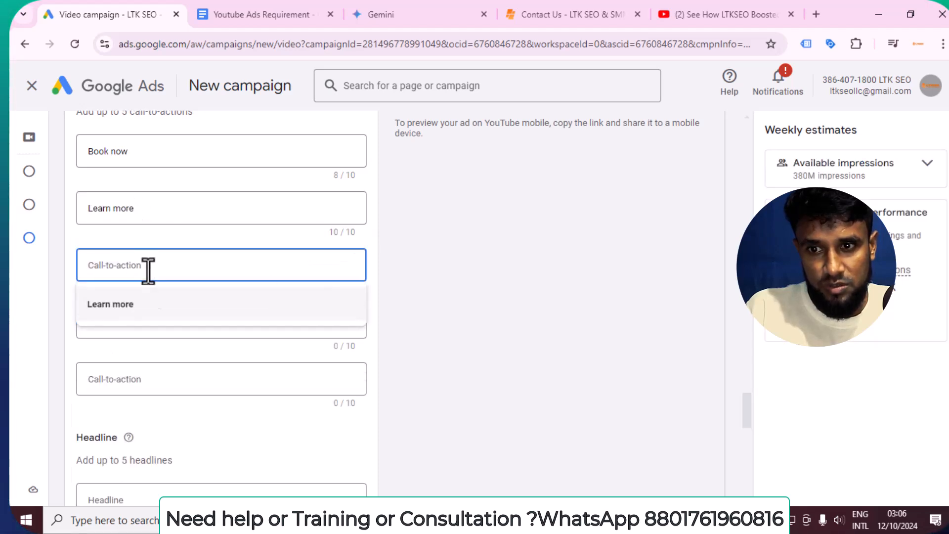
pyautogui.click(147, 330)
pyautogui.click(162, 385)
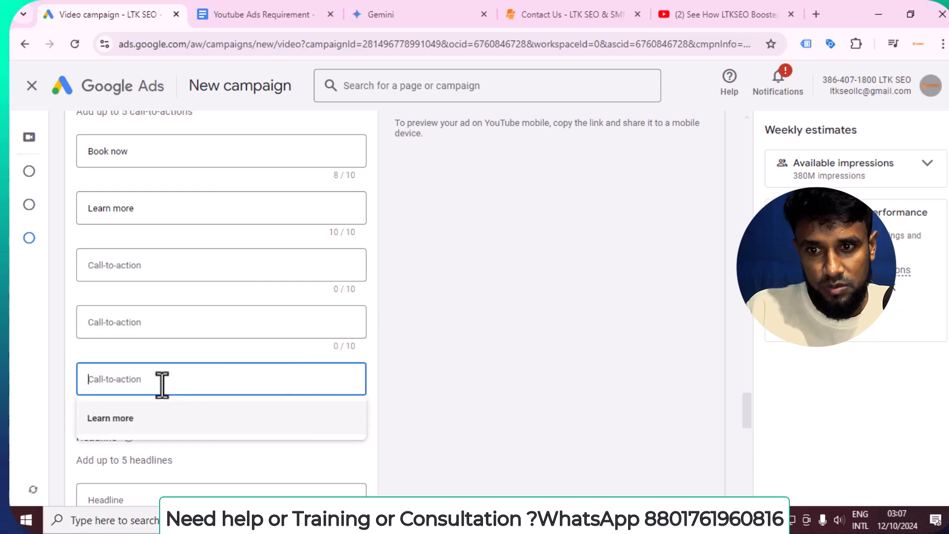
pyautogui.click(84, 420)
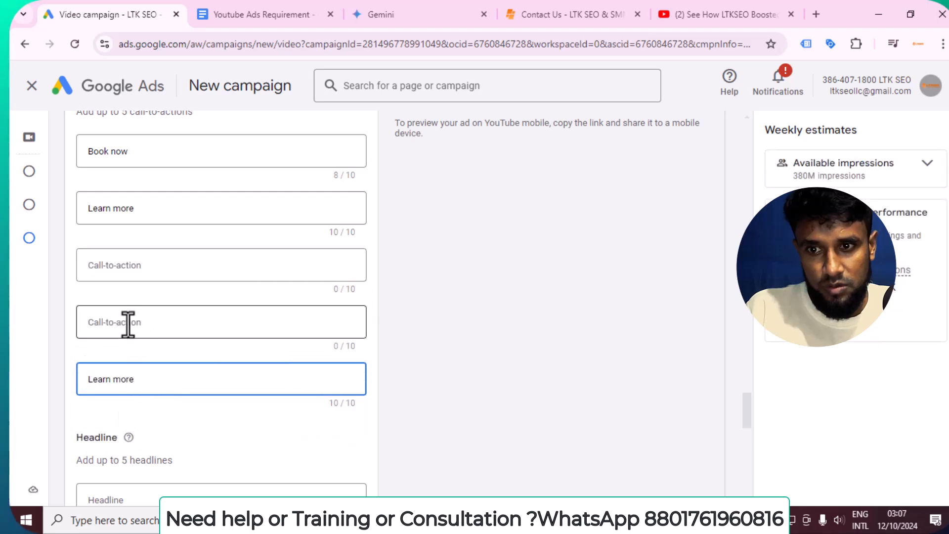
# Set the fourth and third call-to-actions to Learn more as well
pyautogui.click(128, 320)
pyautogui.click(129, 360)
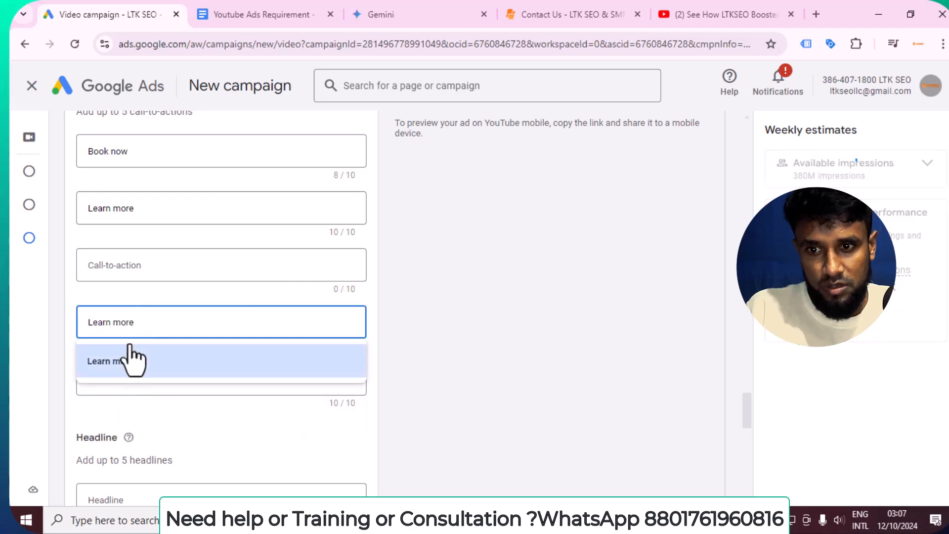
pyautogui.click(120, 259)
pyautogui.click(123, 299)
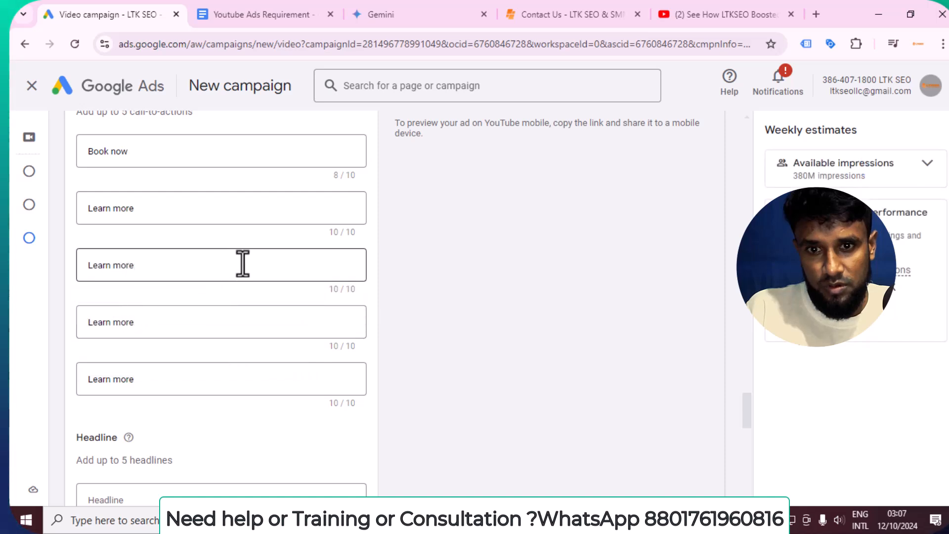
pyautogui.click(267, 263)
pyautogui.click(484, 269)
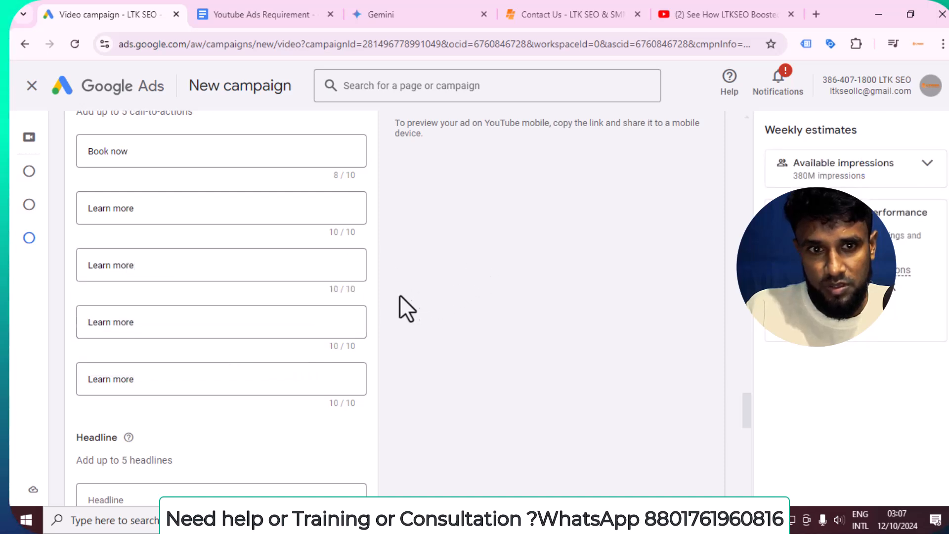
pyautogui.scroll(5, 511, 271)
pyautogui.scroll(-9, 511, 271)
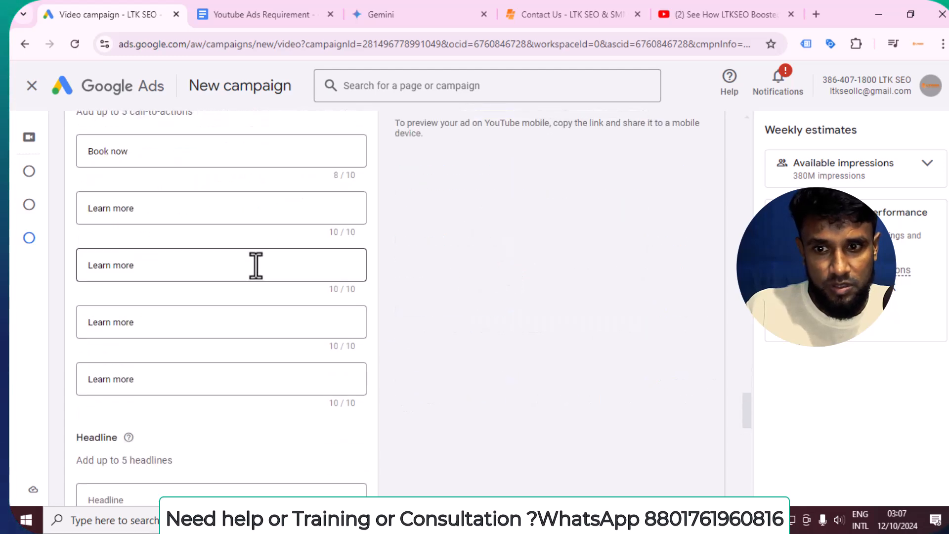
pyautogui.click(134, 294)
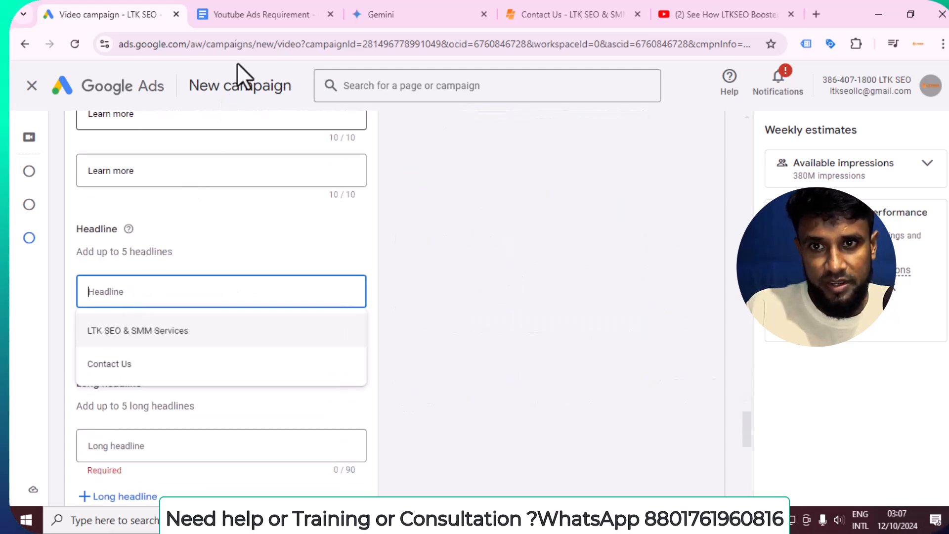
# Copy the doc's first headline into Headline, trimming 'SEO Mastery: ' to leave 'Your Guide to Online Success'
pyautogui.click(262, 11)
pyautogui.scroll(-6, 458, 282)
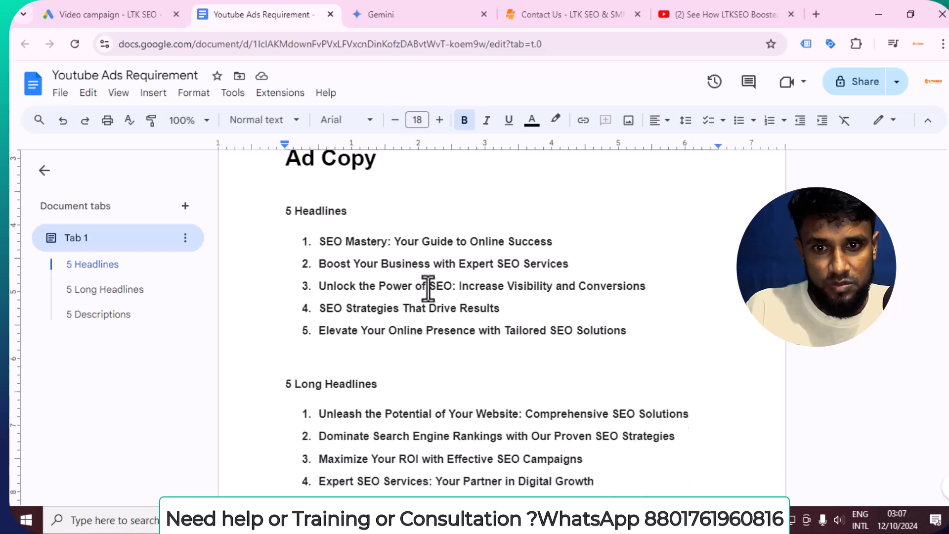
pyautogui.moveTo(314, 238); pyautogui.dragTo(561, 238)
pyautogui.rightClick(473, 243)
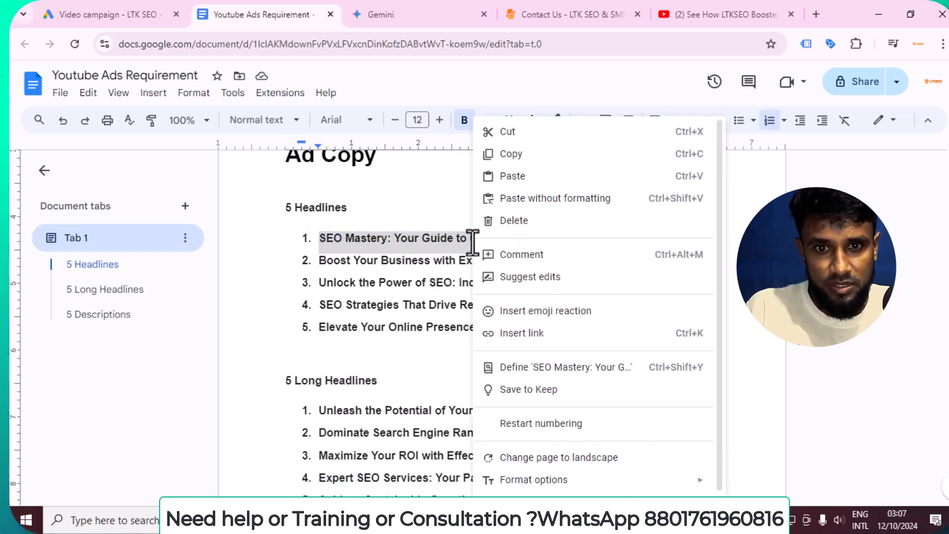
pyautogui.click(500, 154)
pyautogui.click(118, 13)
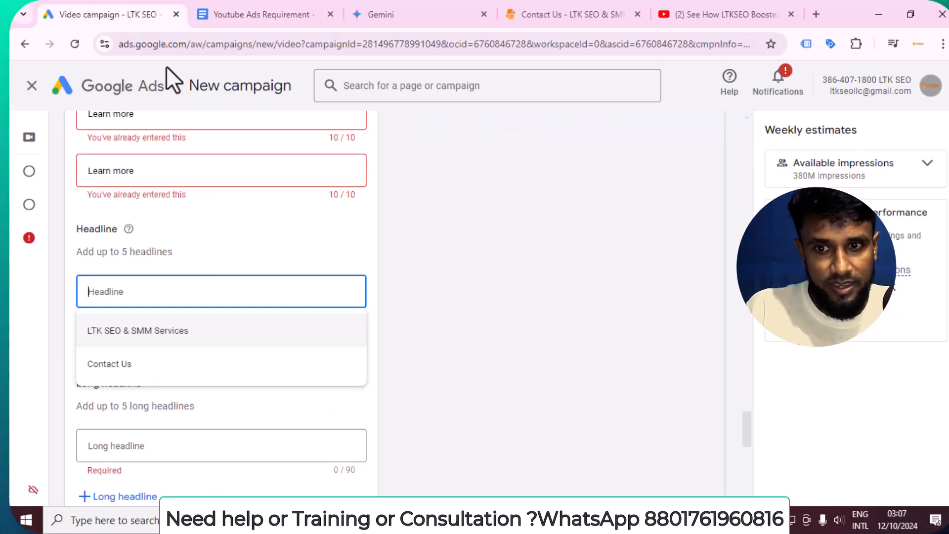
pyautogui.rightClick(199, 291)
pyautogui.click(227, 158)
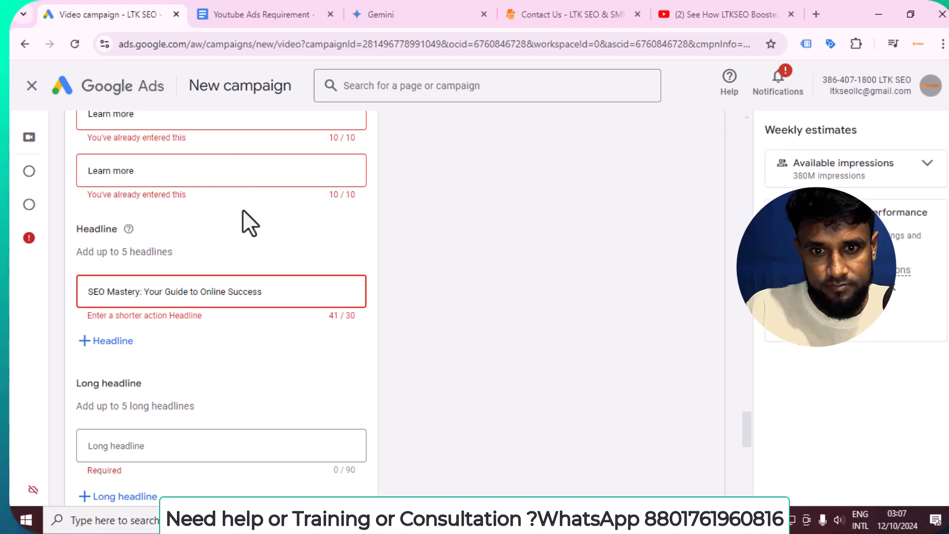
pyautogui.moveTo(147, 290); pyautogui.dragTo(69, 293)
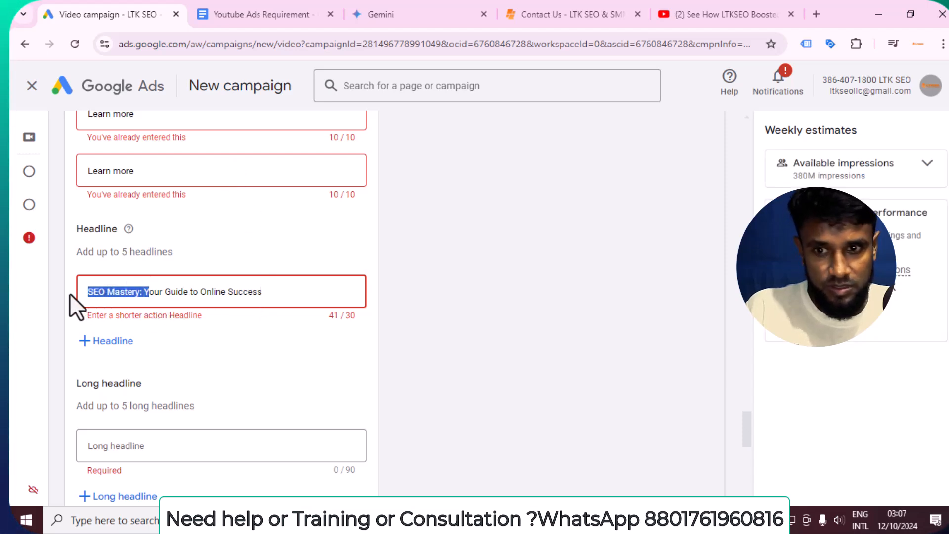
pyautogui.press('BackSpace')
pyautogui.write('Y')
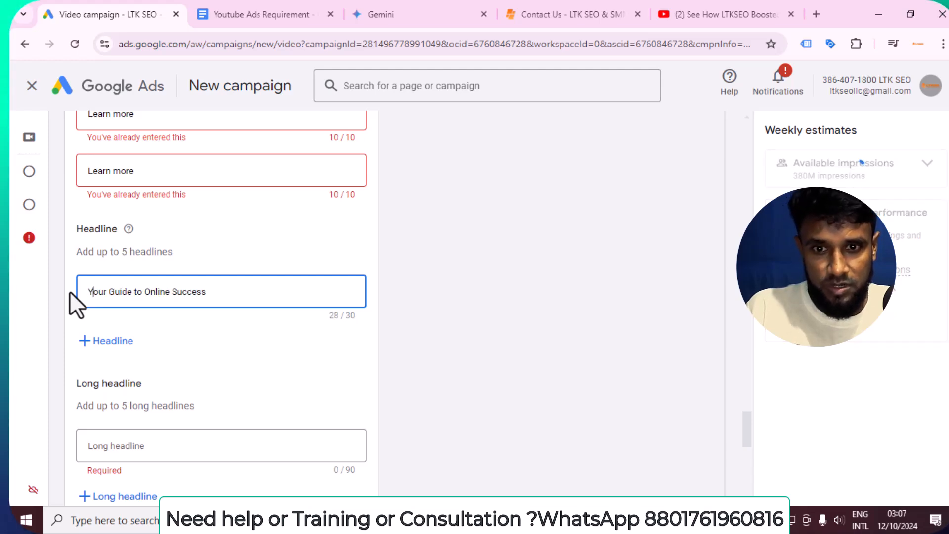
# Add a second headline pasted from the doc's fourth headline: 'SEO Strategies That Drive Results'
pyautogui.click(285, 6)
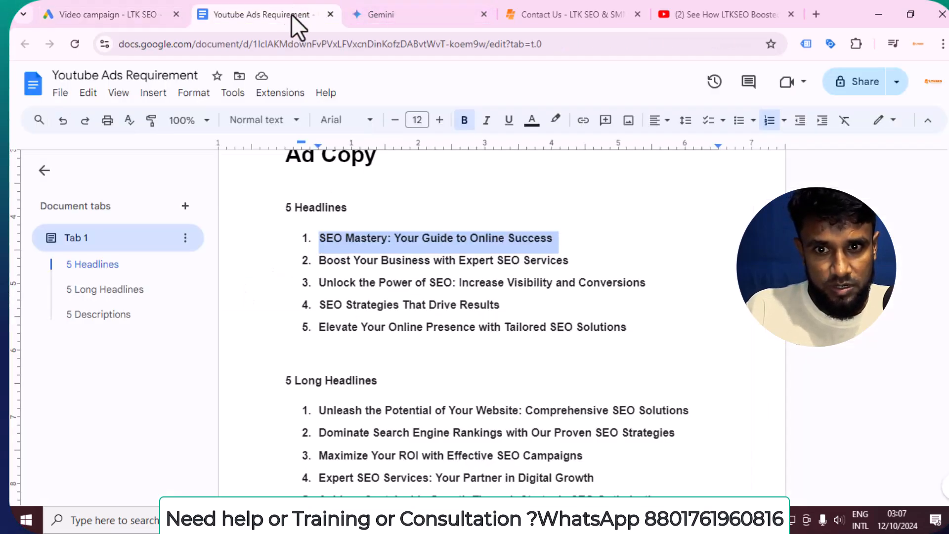
pyautogui.click(412, 238)
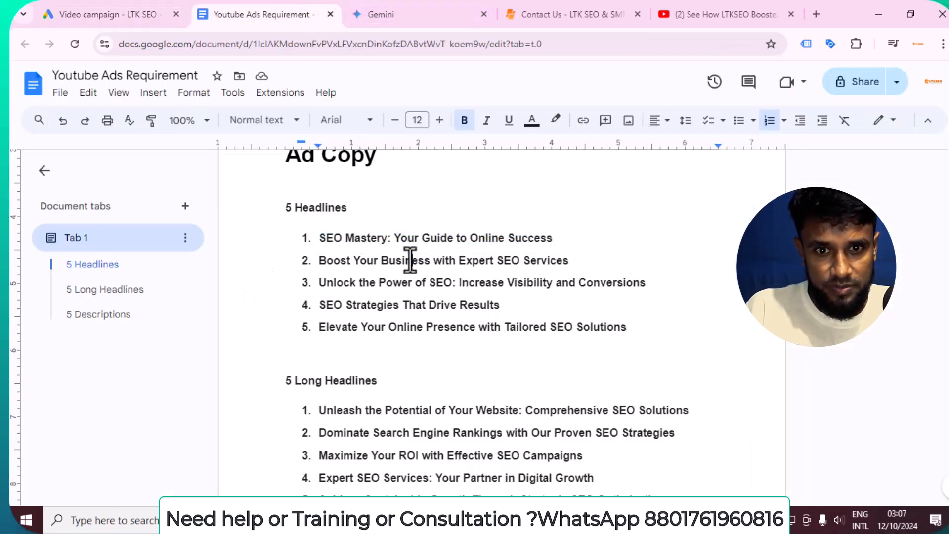
pyautogui.doubleClick(404, 306)
pyautogui.moveTo(315, 307); pyautogui.dragTo(521, 307)
pyautogui.rightClick(465, 304)
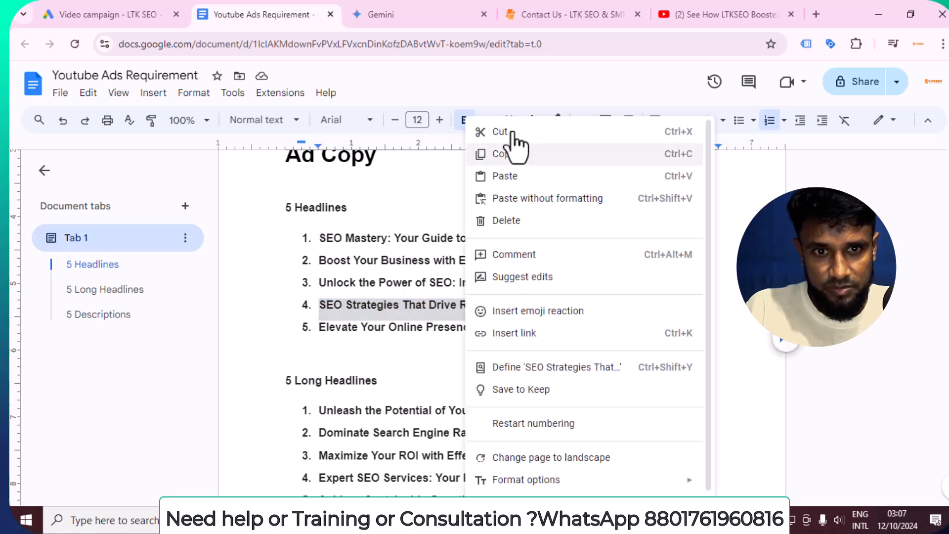
pyautogui.click(509, 154)
pyautogui.click(115, 5)
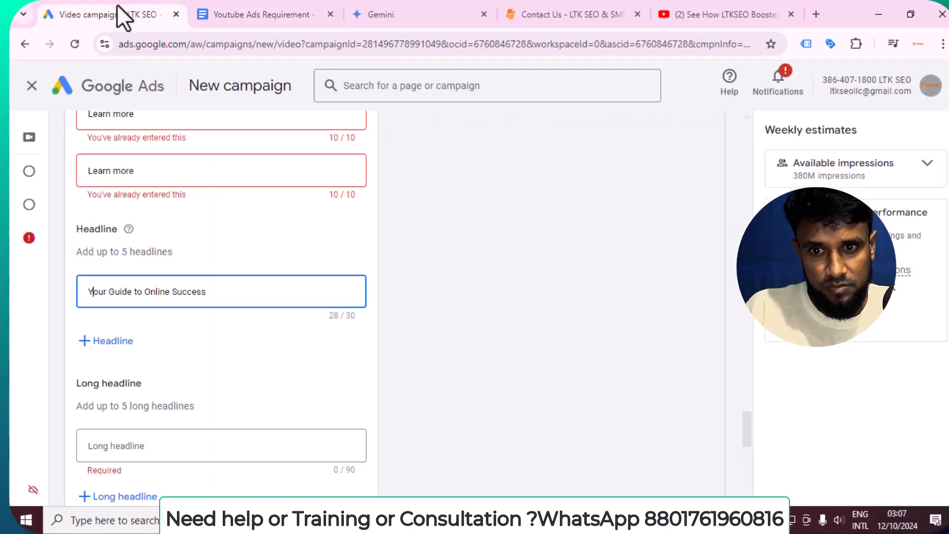
pyautogui.click(106, 348)
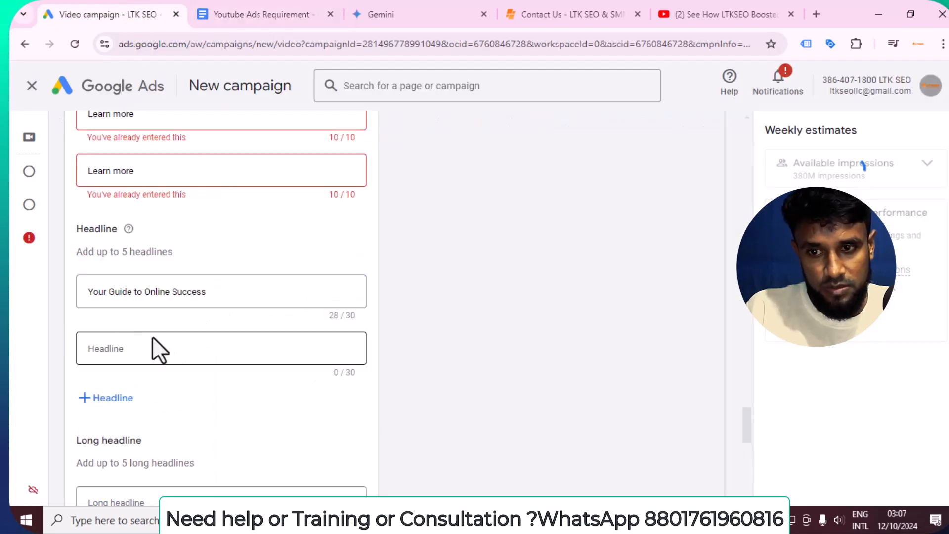
pyautogui.rightClick(153, 348)
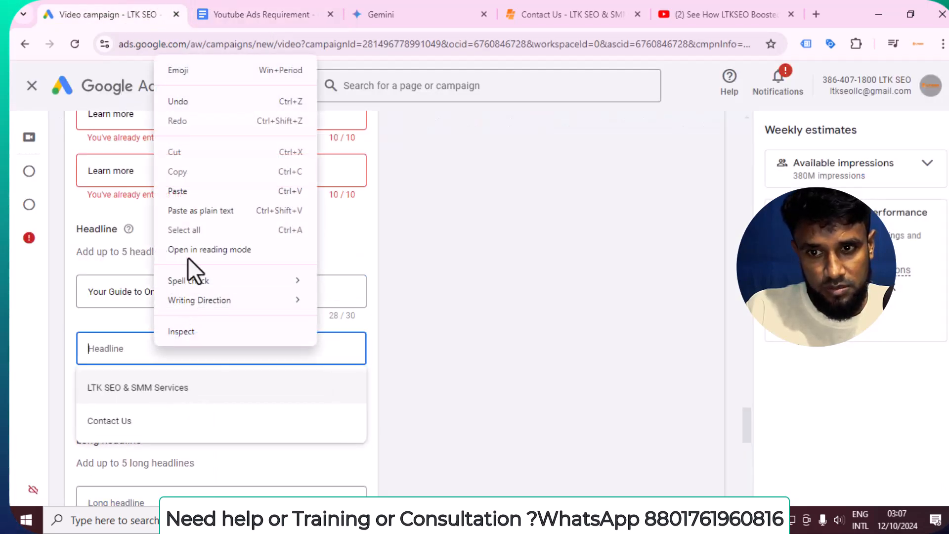
pyautogui.click(180, 192)
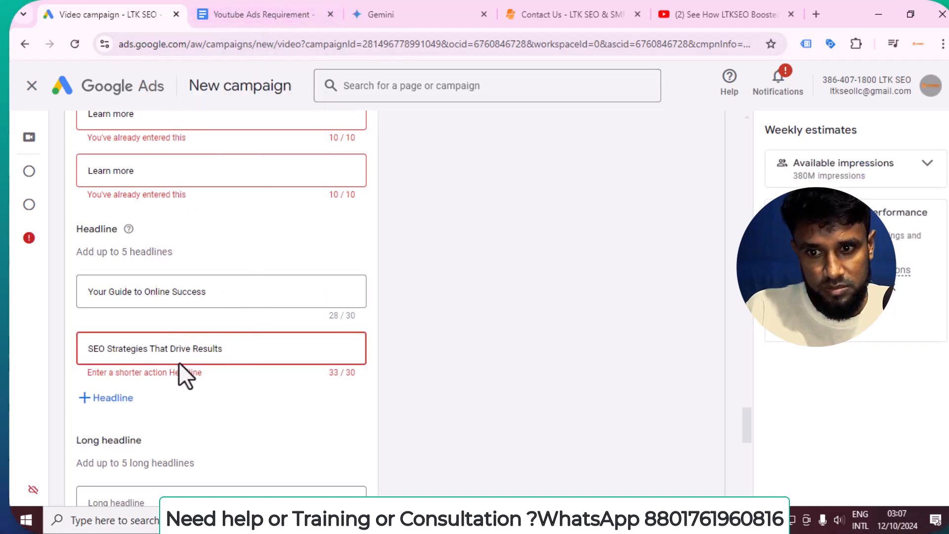
# Copy 'Increase Visibility and Conversions' from the doc's third headline
pyautogui.click(285, 5)
pyautogui.click(449, 336)
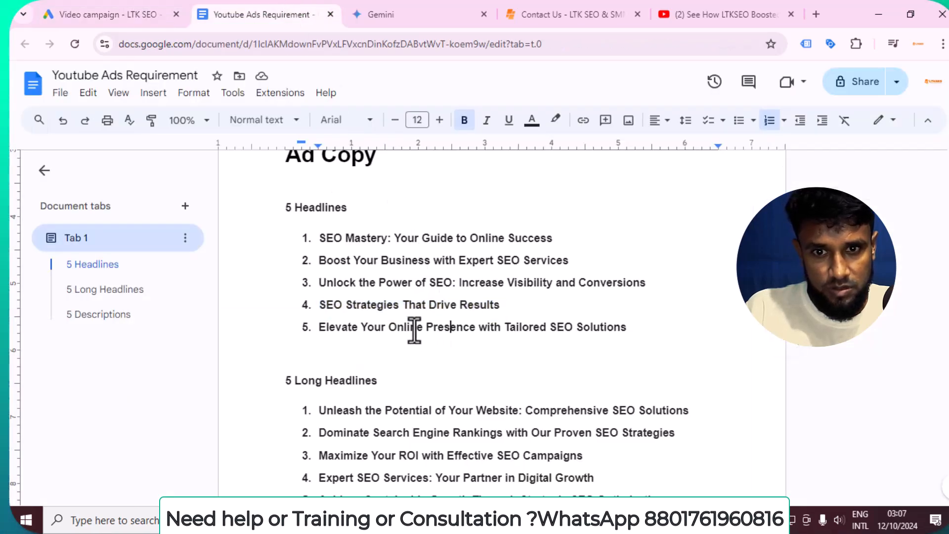
pyautogui.moveTo(468, 283); pyautogui.dragTo(669, 284)
pyautogui.rightClick(635, 284)
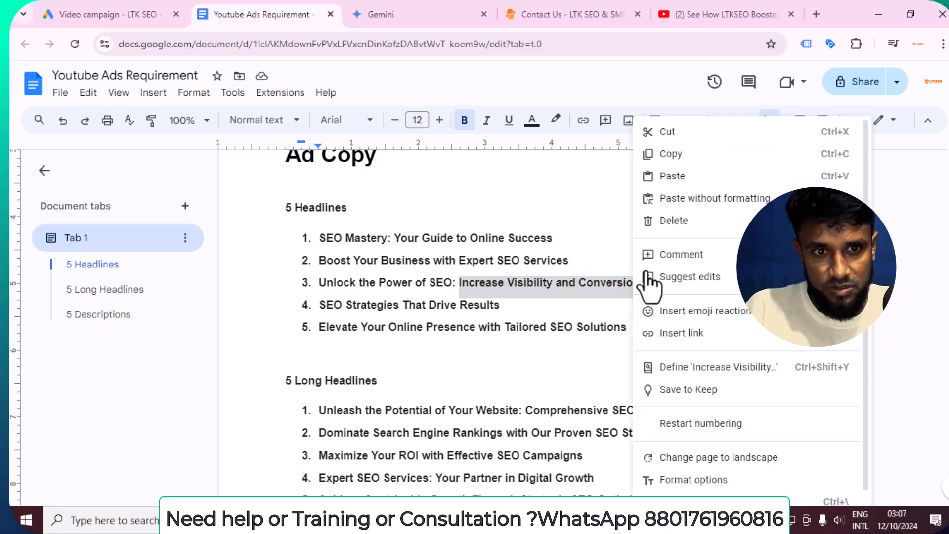
pyautogui.click(672, 158)
pyautogui.click(149, 6)
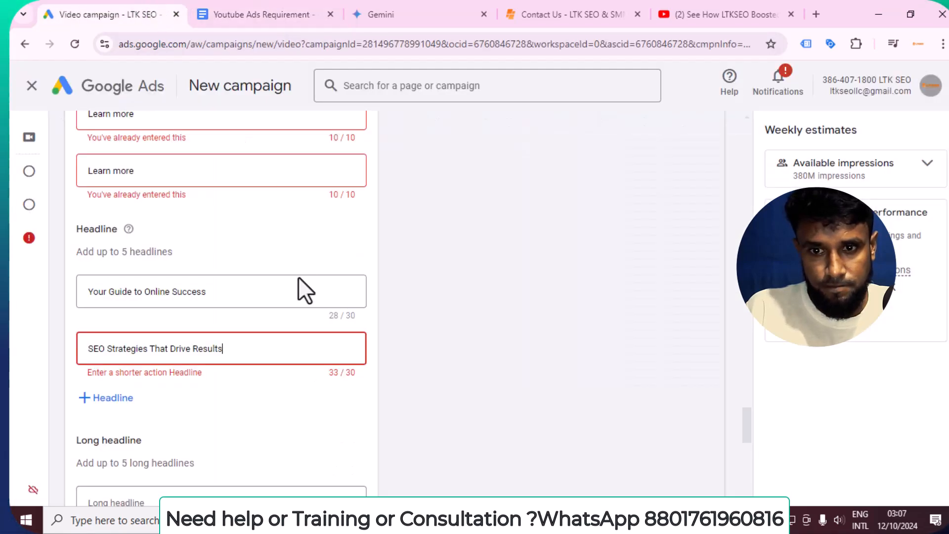
# Replace the second headline with the copied phrase and edit it to 'Grow Visibility & Conversions' (29/30)
pyautogui.tripleClick(199, 349)
pyautogui.hotkey('ctrl', 'v')
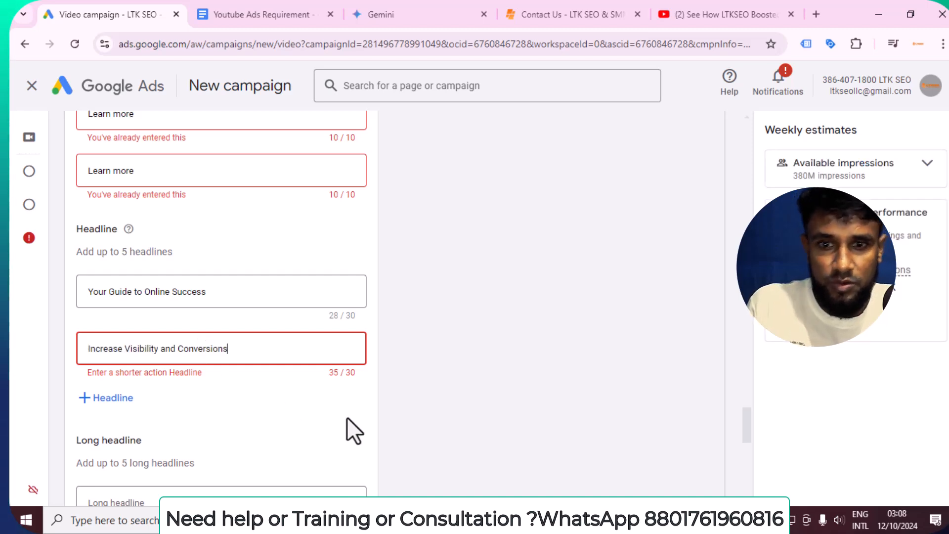
pyautogui.tripleClick(173, 349)
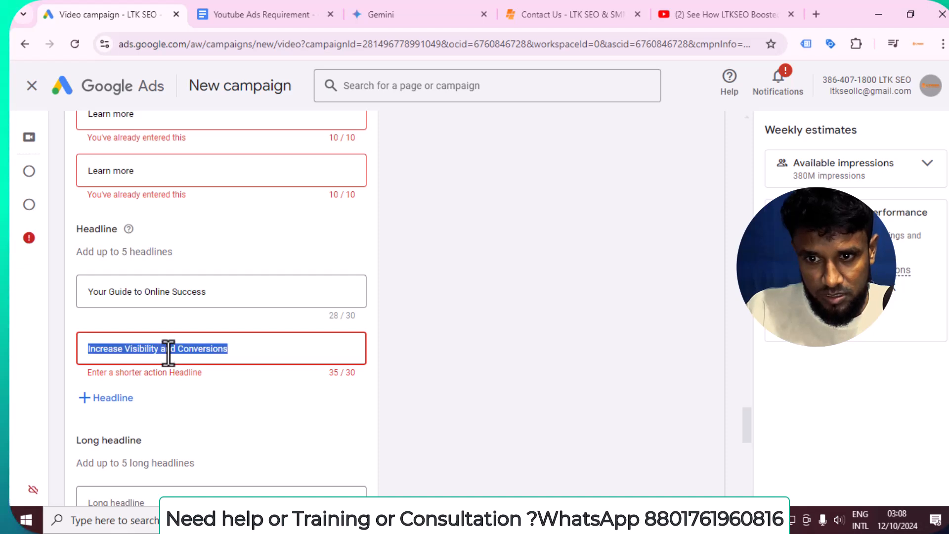
pyautogui.click(276, 353)
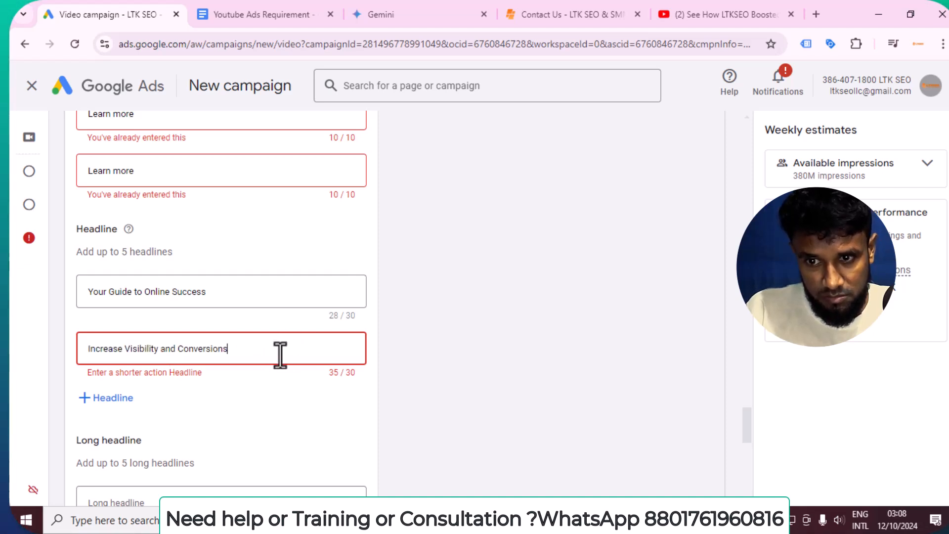
pyautogui.doubleClick(124, 349)
pyautogui.moveTo(46, 351)
pyautogui.press('BackSpace')
pyautogui.write('More')
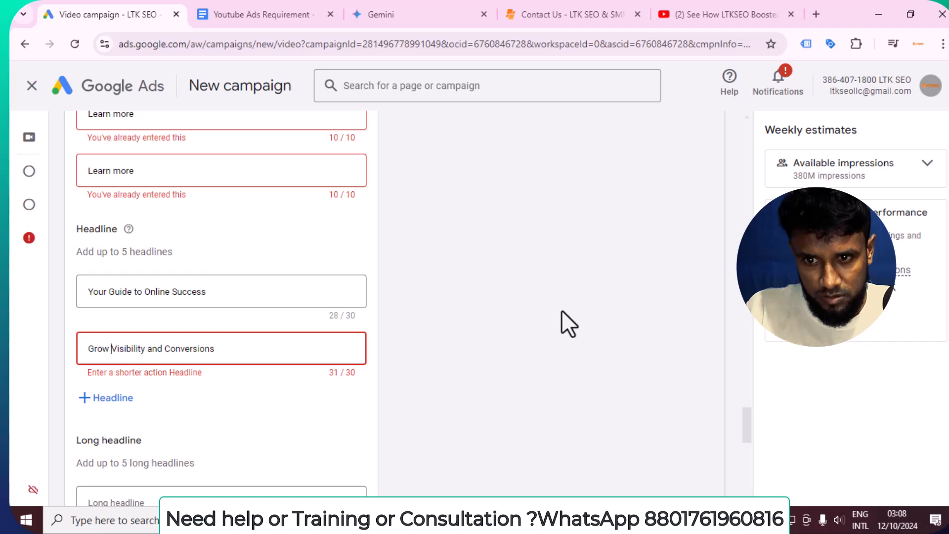
pyautogui.doubleClick(153, 350)
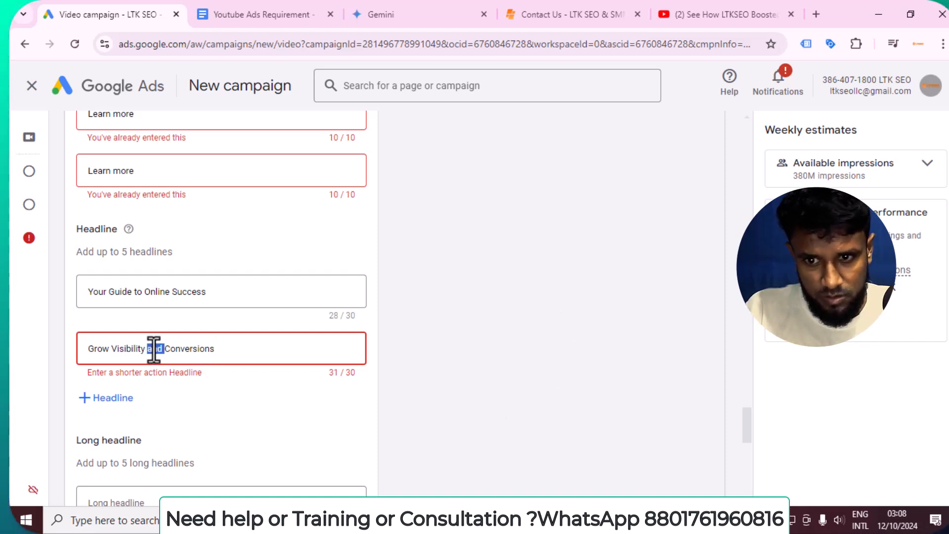
pyautogui.press('BackSpace')
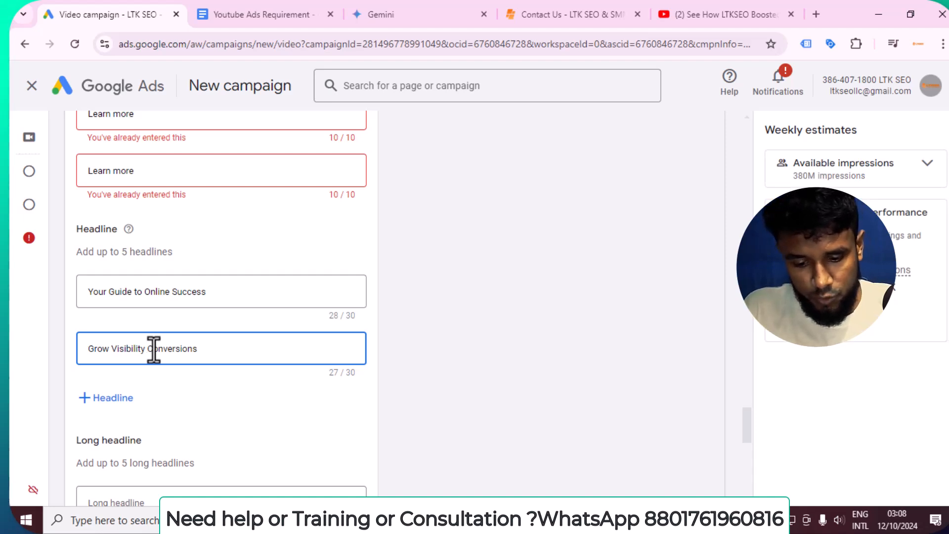
pyautogui.write('&')
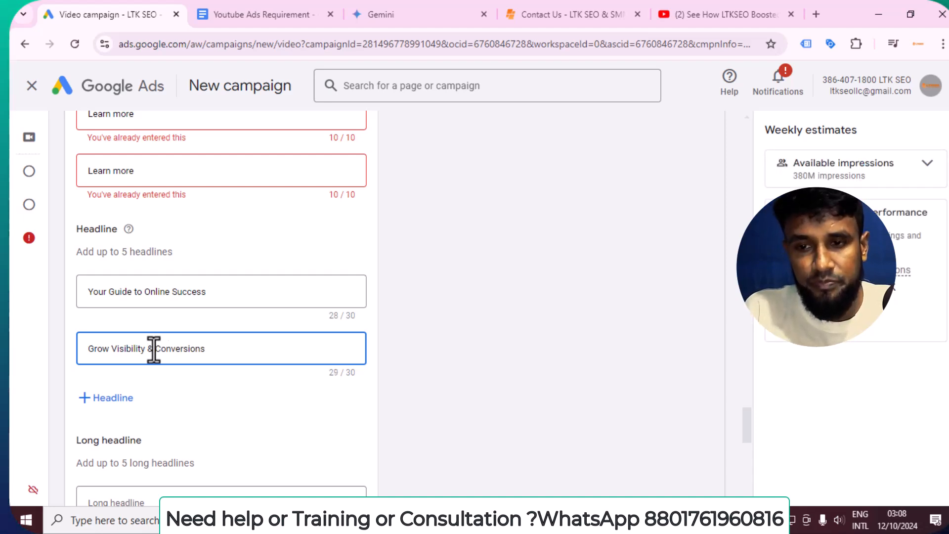
pyautogui.click(241, 434)
# Change the third call-to-action from the duplicate Learn more to Start now
pyautogui.scroll(3, 226, 222)
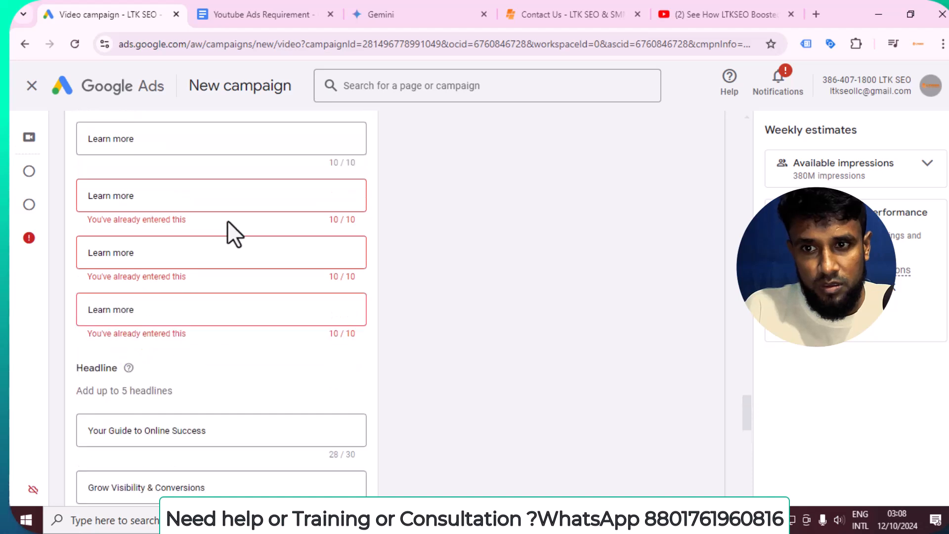
pyautogui.scroll(2, 225, 194)
pyautogui.click(188, 267)
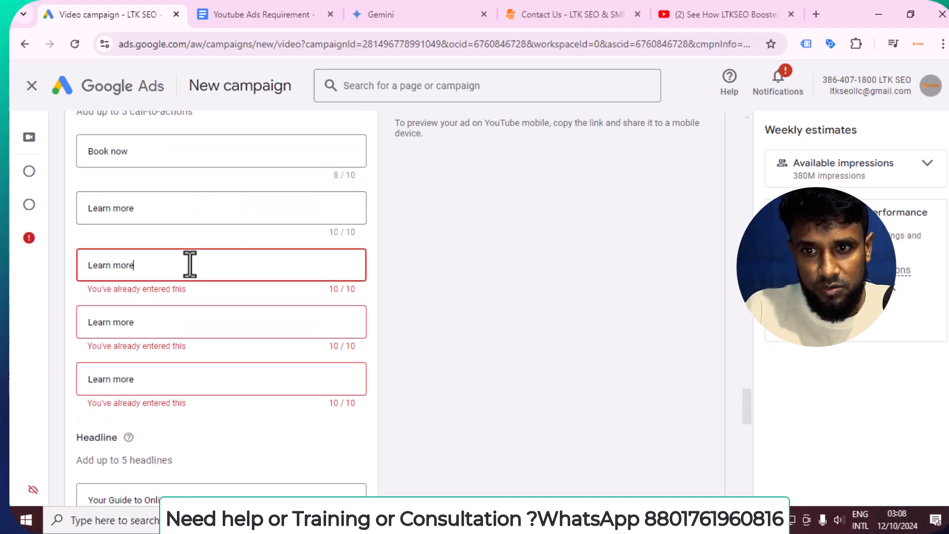
pyautogui.press('BackSpace')
pyautogui.press('BackSpace')
pyautogui.press('BackSpace')
pyautogui.press('BackSpace')
pyautogui.press('BackSpace')
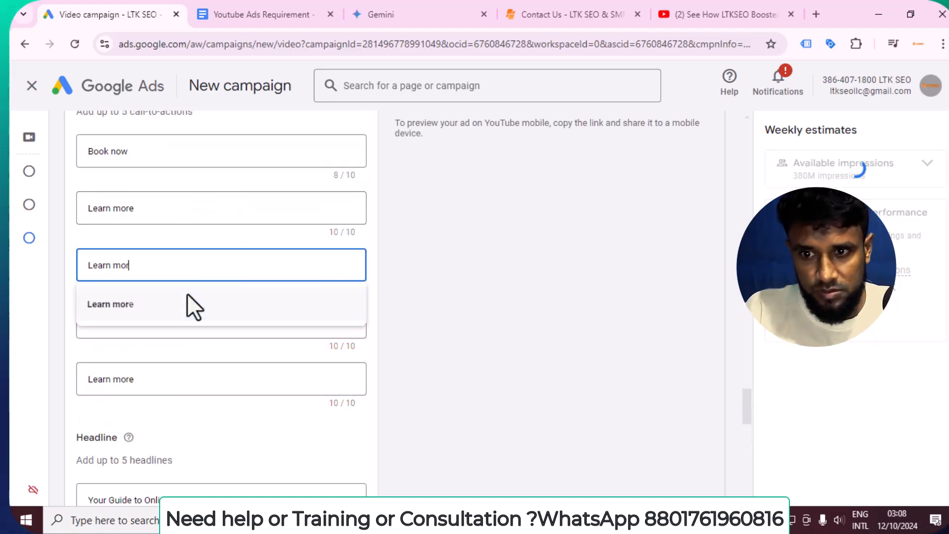
pyautogui.press('BackSpace')
pyautogui.press('BackSpace')
pyautogui.press('BackSpace')
pyautogui.press('BackSpace')
pyautogui.press('BackSpace')
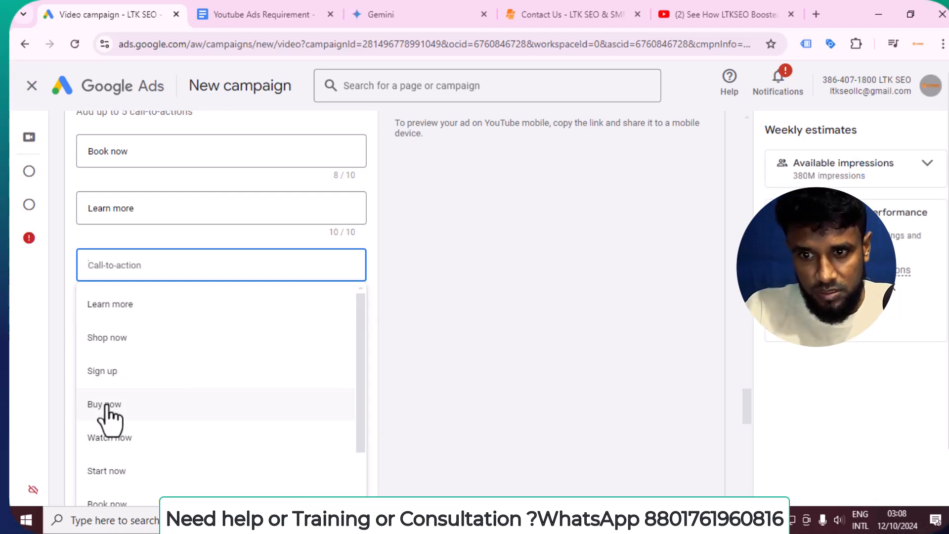
pyautogui.scroll(-1, 148, 432)
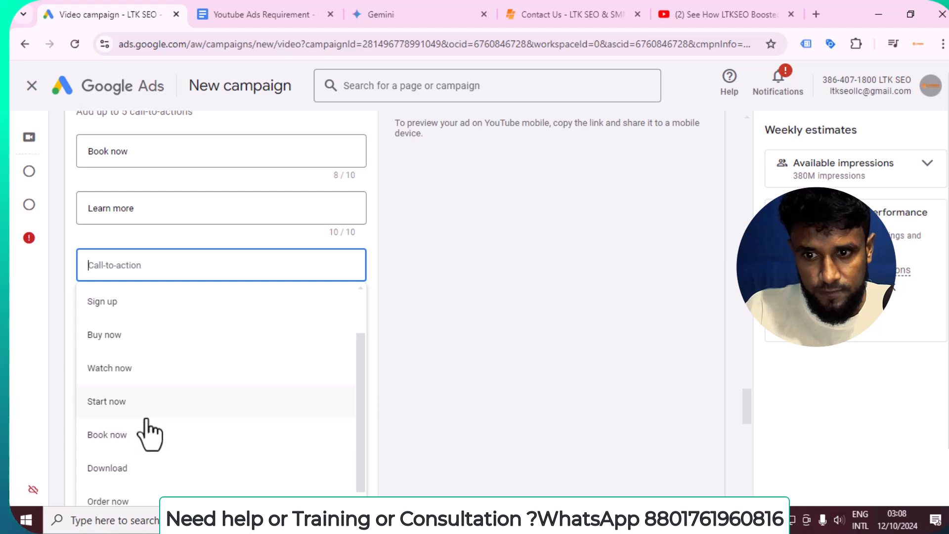
pyautogui.click(121, 401)
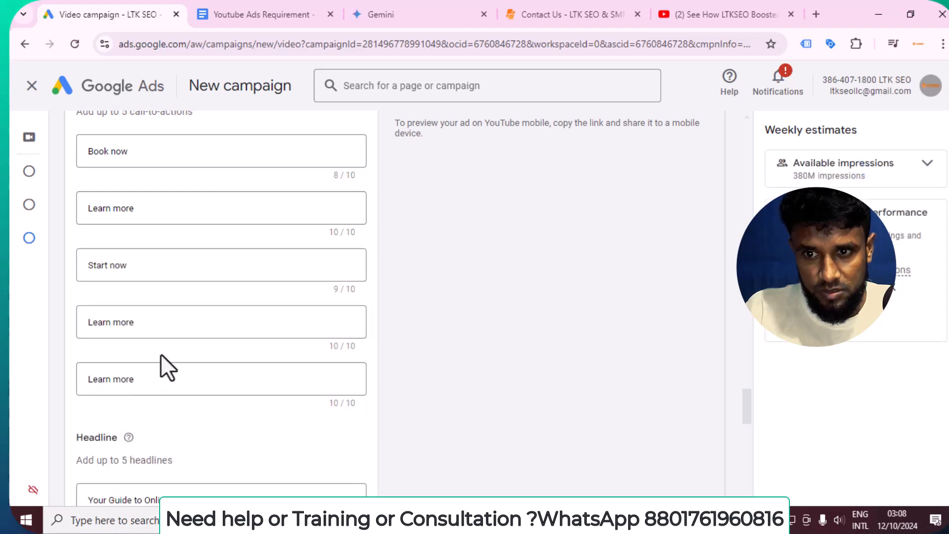
# Replace the fourth and fifth duplicate Learn more calls-to-action with Sign up and Apply now
pyautogui.click(155, 322)
pyautogui.press('BackSpace')
pyautogui.press('BackSpace')
pyautogui.press('BackSpace')
pyautogui.press('BackSpace')
pyautogui.press('BackSpace')
pyautogui.press('BackSpace')
pyautogui.press('BackSpace')
pyautogui.press('BackSpace')
pyautogui.press('BackSpace')
pyautogui.press('BackSpace')
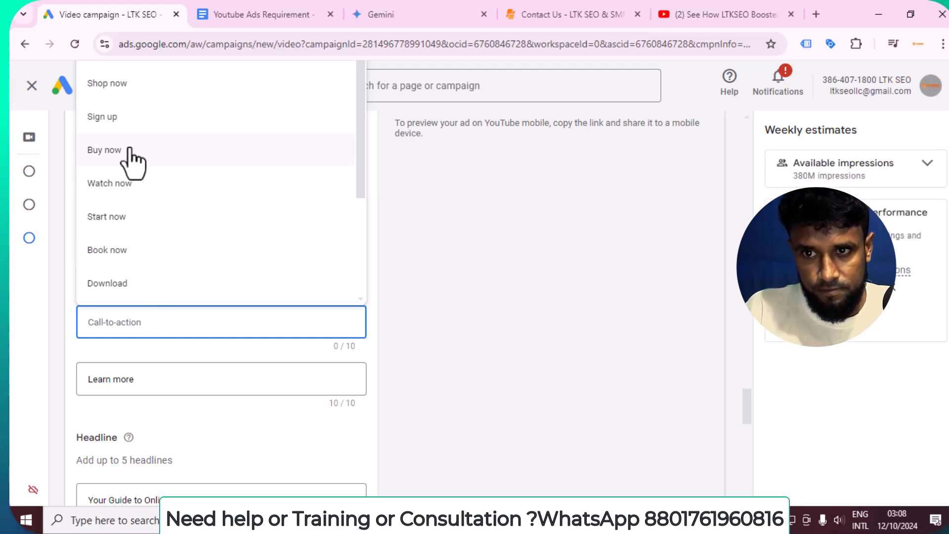
pyautogui.click(127, 122)
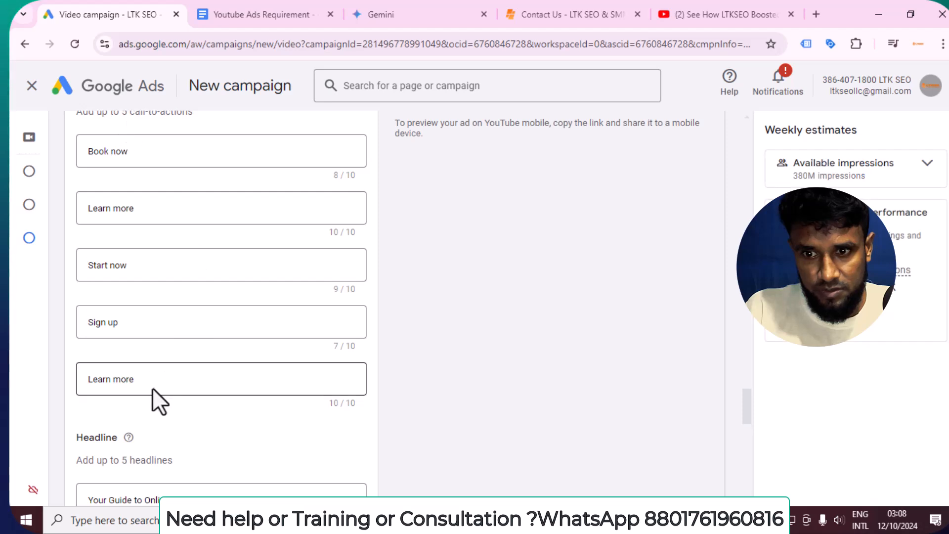
pyautogui.click(164, 372)
pyautogui.press('BackSpace')
pyautogui.press('BackSpace')
pyautogui.press('BackSpace')
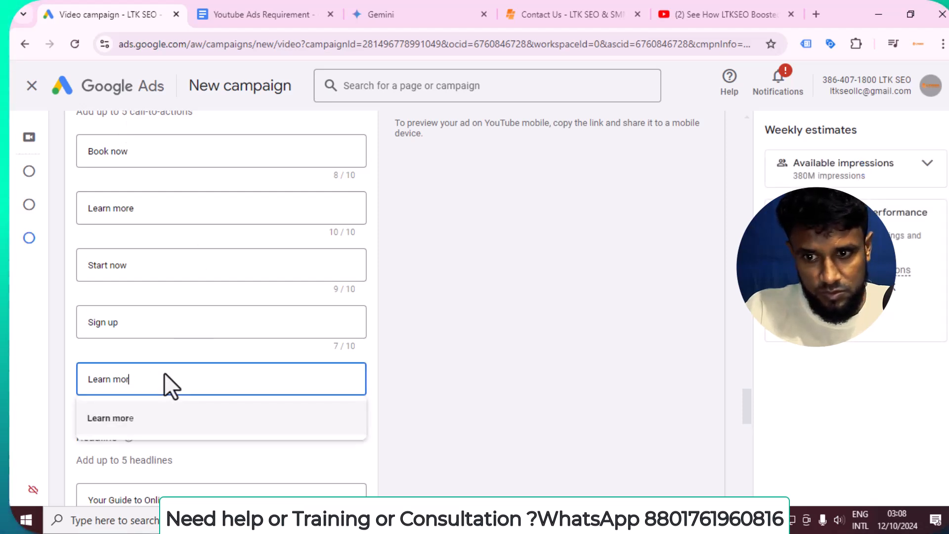
pyautogui.press('BackSpace')
pyautogui.press('BackSpace')
pyautogui.press('BackSpace')
pyautogui.press('BackSpace')
pyautogui.press('BackSpace')
pyautogui.press('BackSpace')
pyautogui.press('BackSpace')
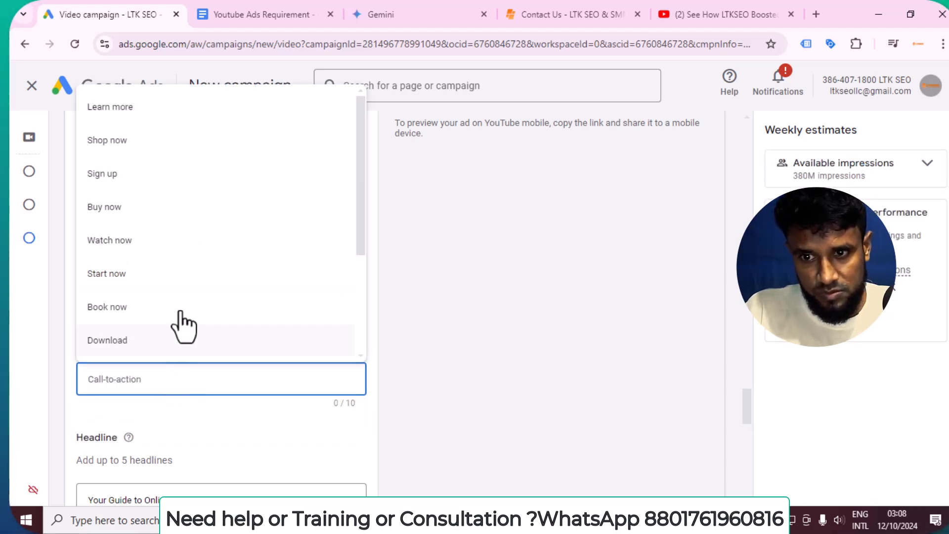
pyautogui.scroll(-3, 183, 328)
pyautogui.click(144, 317)
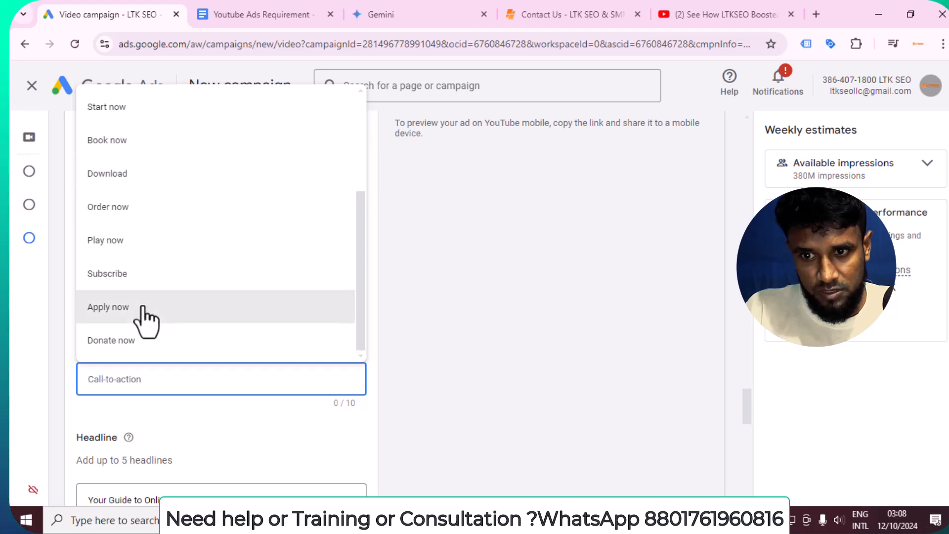
pyautogui.scroll(2, 231, 298)
pyautogui.scroll(-3, 232, 298)
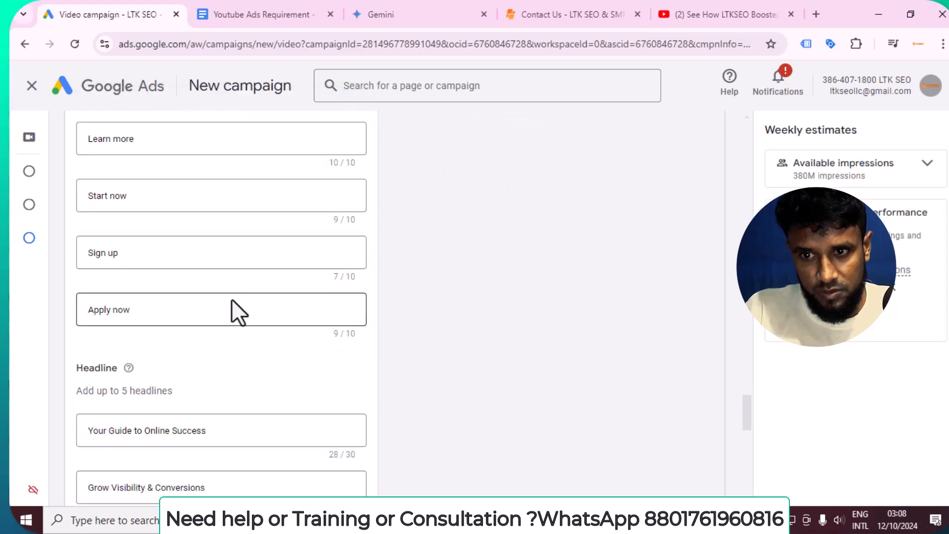
# Paste the doc's third long headline, 'Maximize Your ROI with Effective SEO Campaigns', into Long headline
pyautogui.scroll(-6, 232, 299)
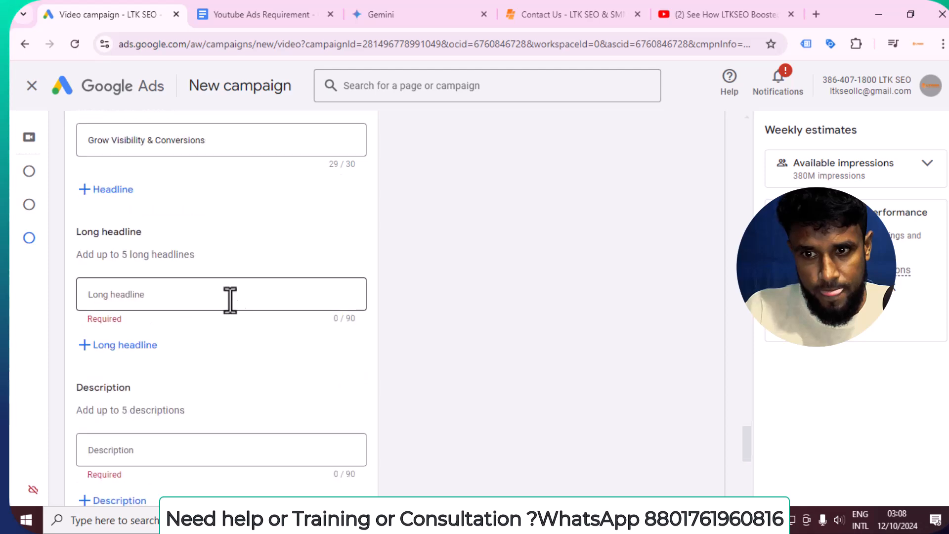
pyautogui.click(157, 299)
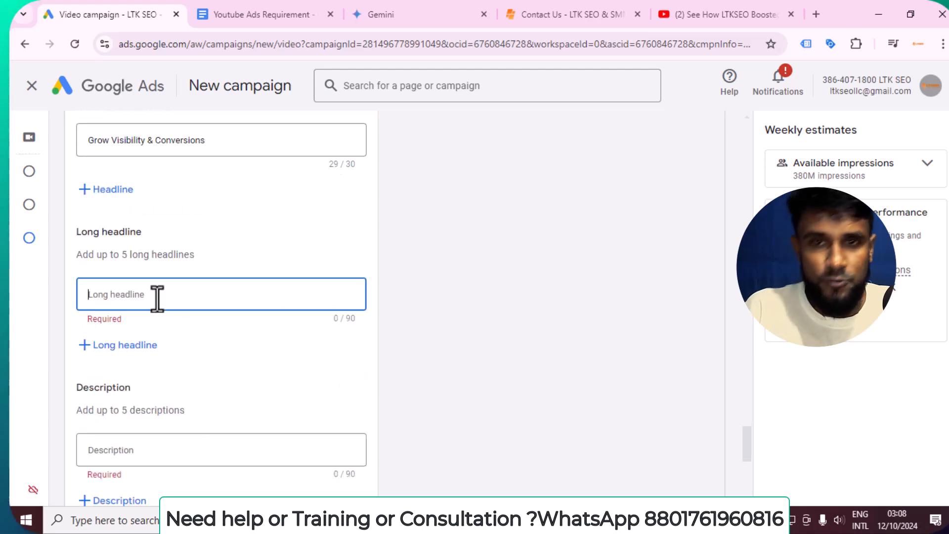
pyautogui.click(227, 18)
pyautogui.click(472, 366)
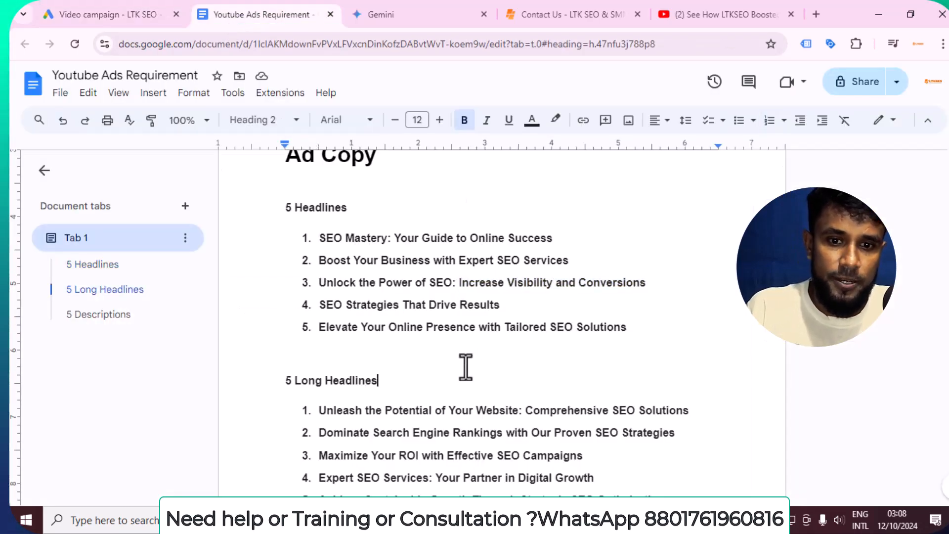
pyautogui.scroll(-1, 464, 364)
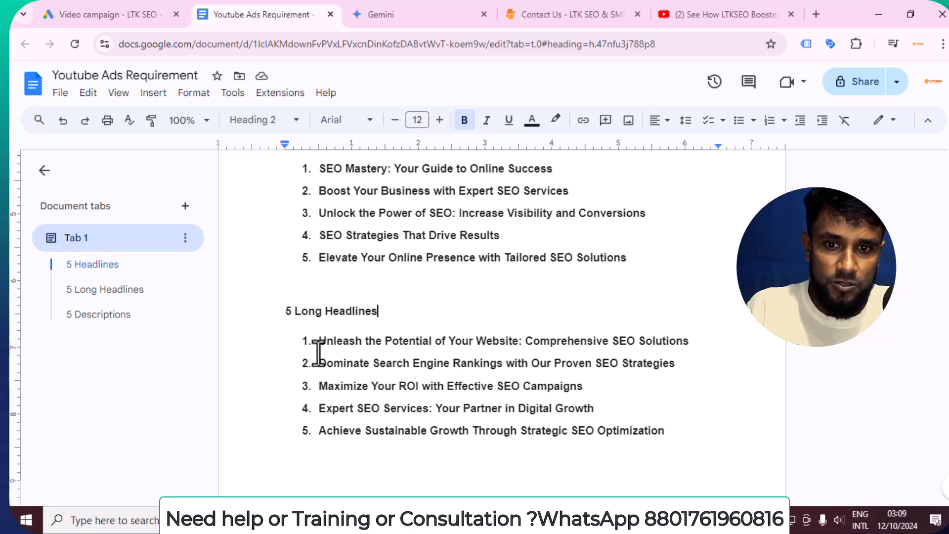
pyautogui.moveTo(317, 388); pyautogui.dragTo(606, 387)
pyautogui.hotkey('ctrl', 'c')
pyautogui.rightClick(480, 388)
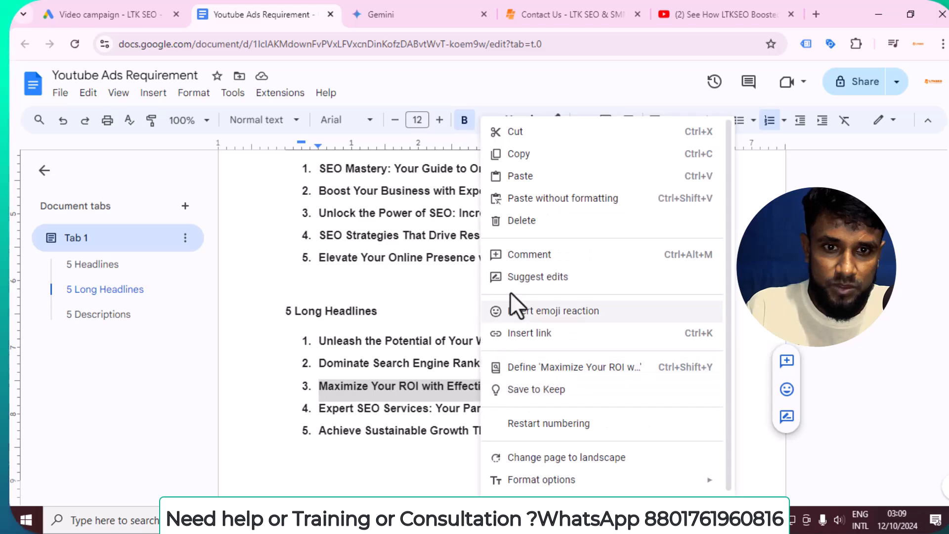
pyautogui.click(511, 155)
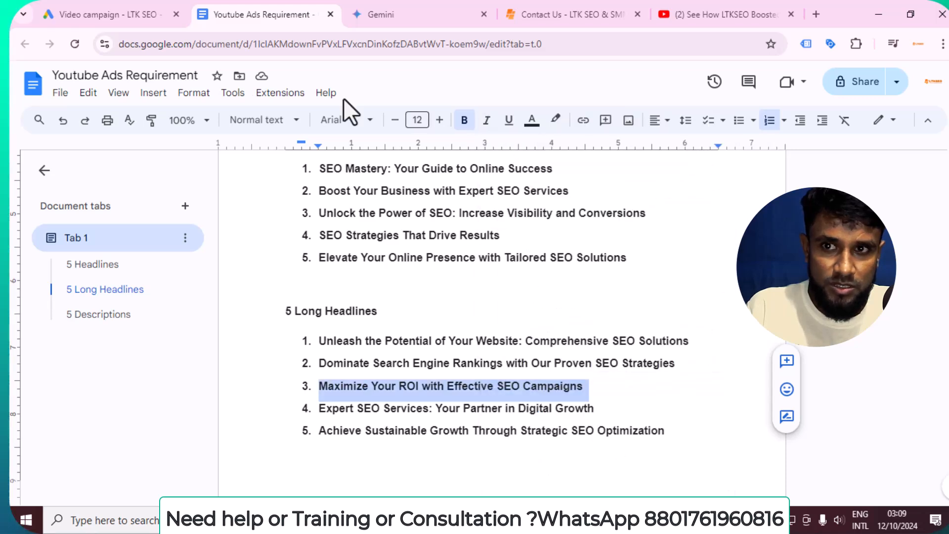
pyautogui.click(126, 11)
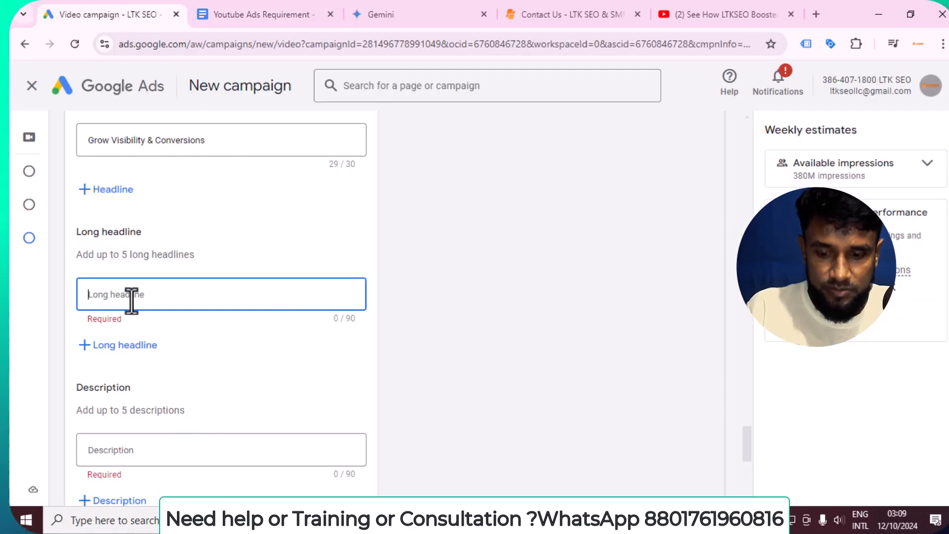
pyautogui.hotkey('ctrl', 'v')
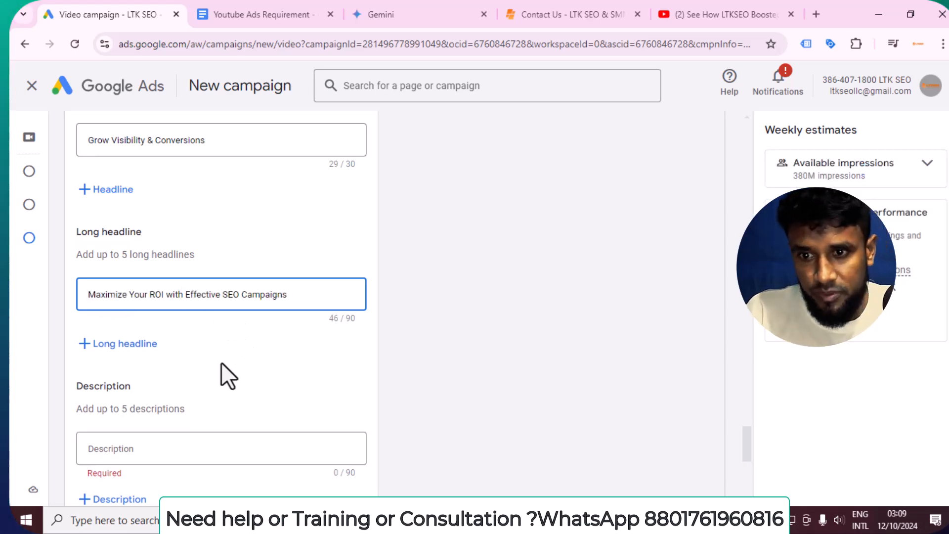
# Add a second long headline: 'Expert SEO Services: Your Partner in Digital Growth'
pyautogui.click(125, 344)
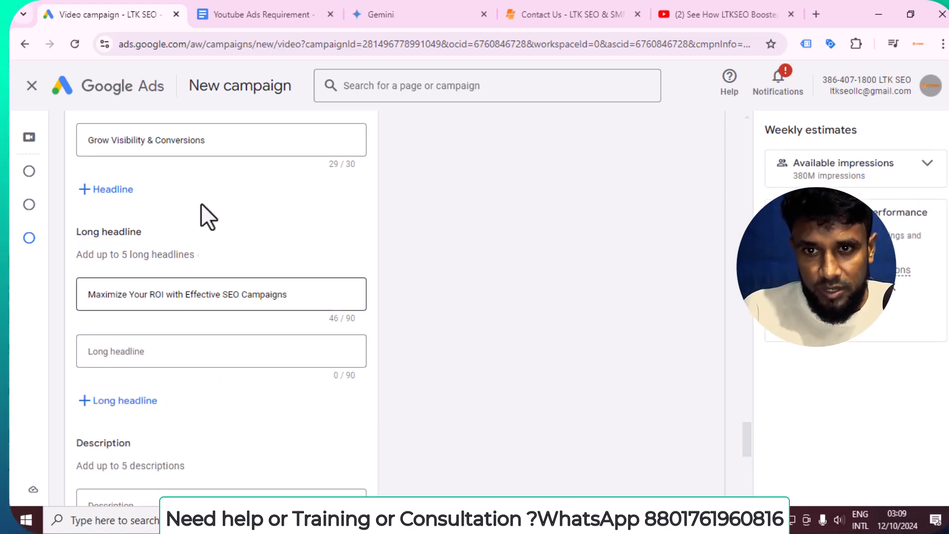
pyautogui.click(260, 13)
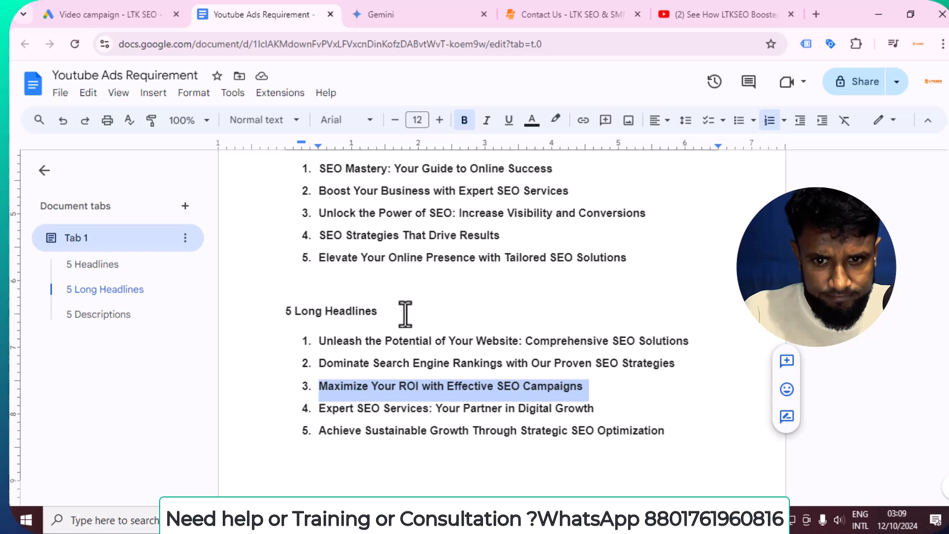
pyautogui.moveTo(317, 408); pyautogui.dragTo(609, 406)
pyautogui.rightClick(509, 409)
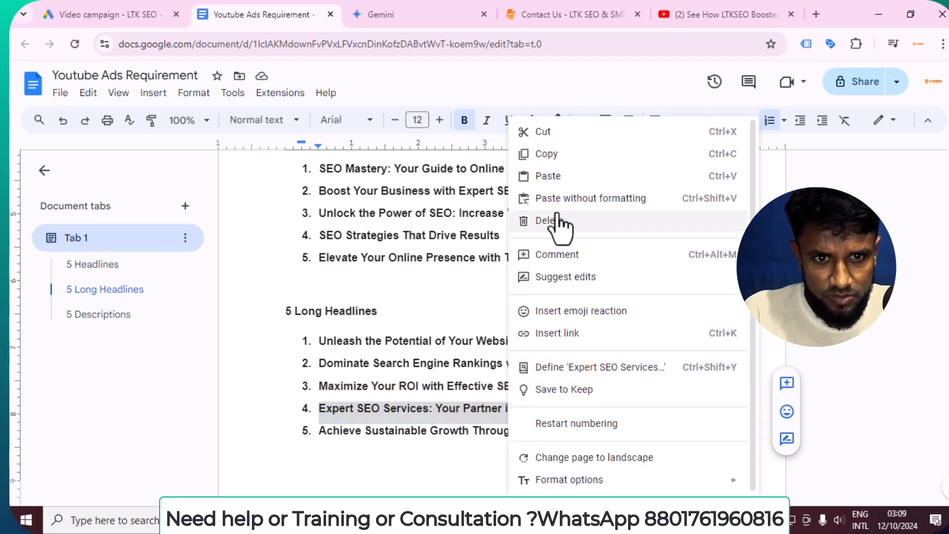
pyautogui.click(556, 153)
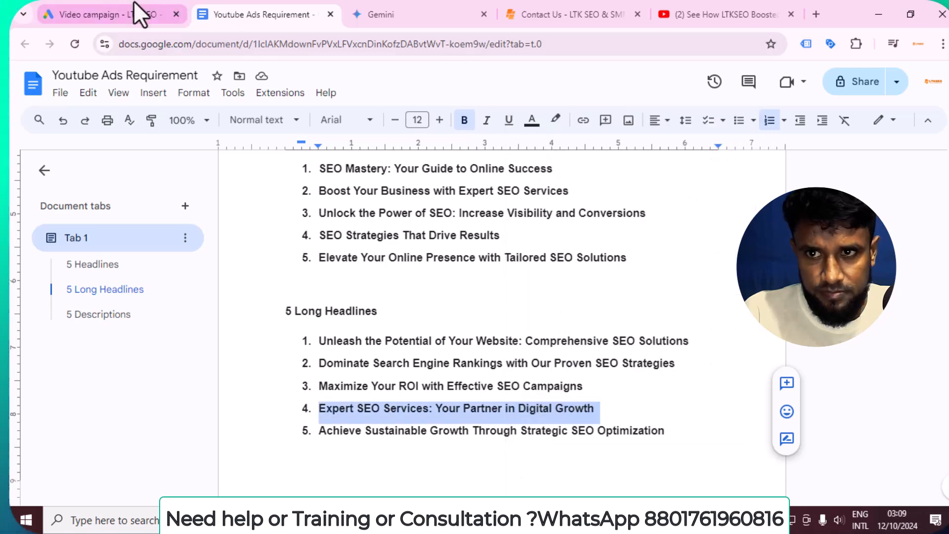
pyautogui.click(128, 12)
pyautogui.click(193, 350)
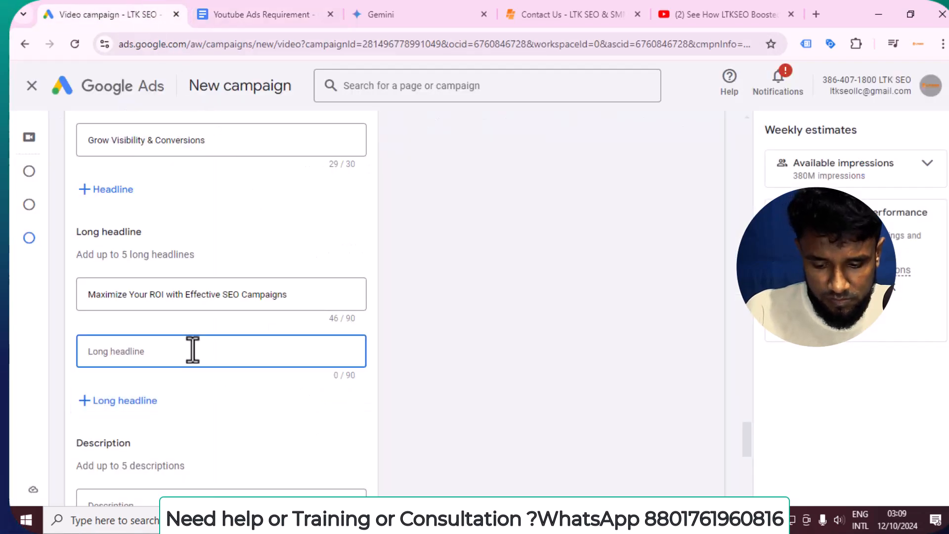
pyautogui.hotkey('ctrl', 'v')
pyautogui.scroll(-3, 174, 419)
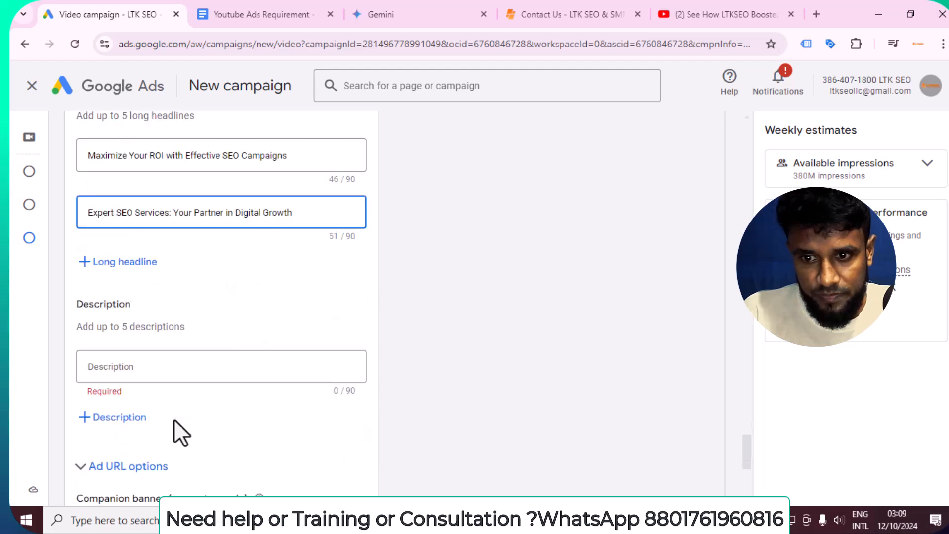
# Paste the doc's first description into Description, cutting 'your website's visibility' to fit 90 characters
pyautogui.click(149, 365)
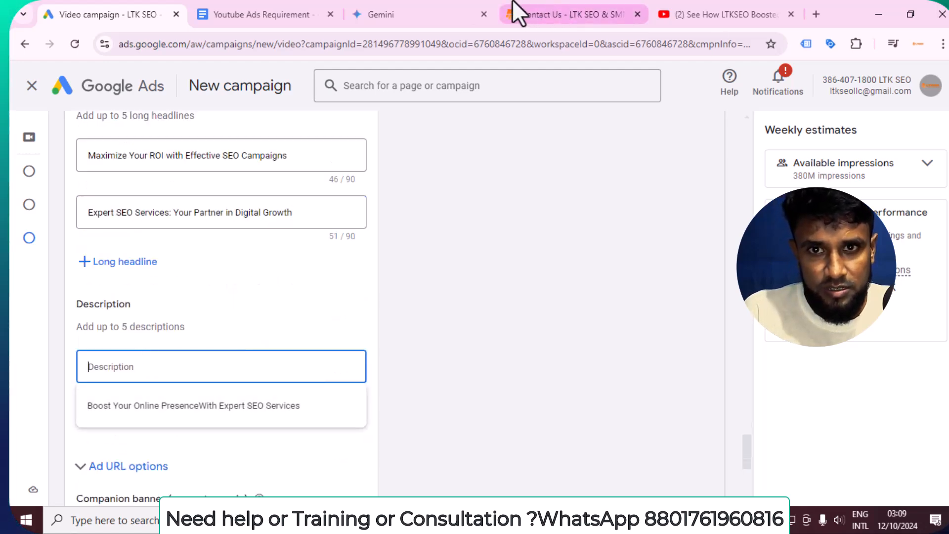
pyautogui.click(307, 14)
pyautogui.scroll(-3, 410, 302)
pyautogui.scroll(-3, 410, 302)
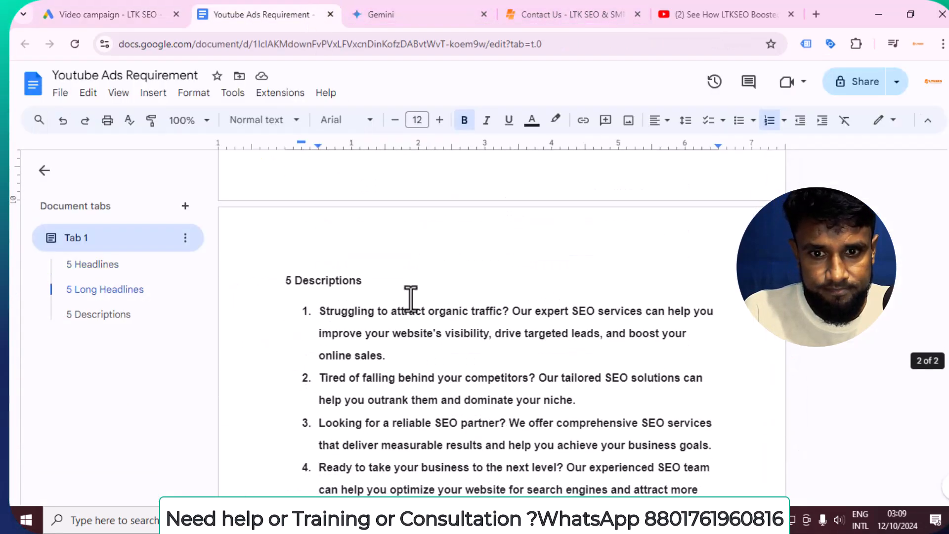
pyautogui.scroll(-2, 396, 312)
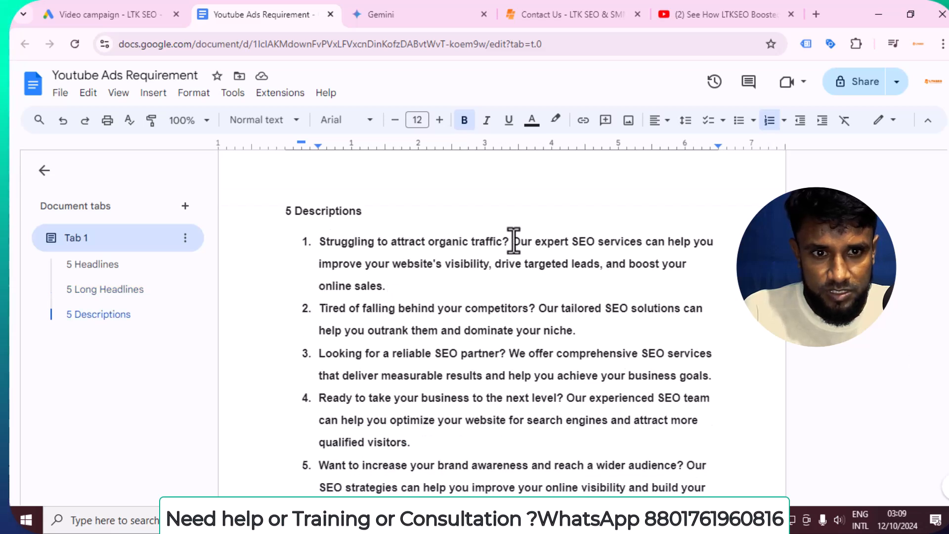
pyautogui.moveTo(450, 270); pyautogui.dragTo(326, 246)
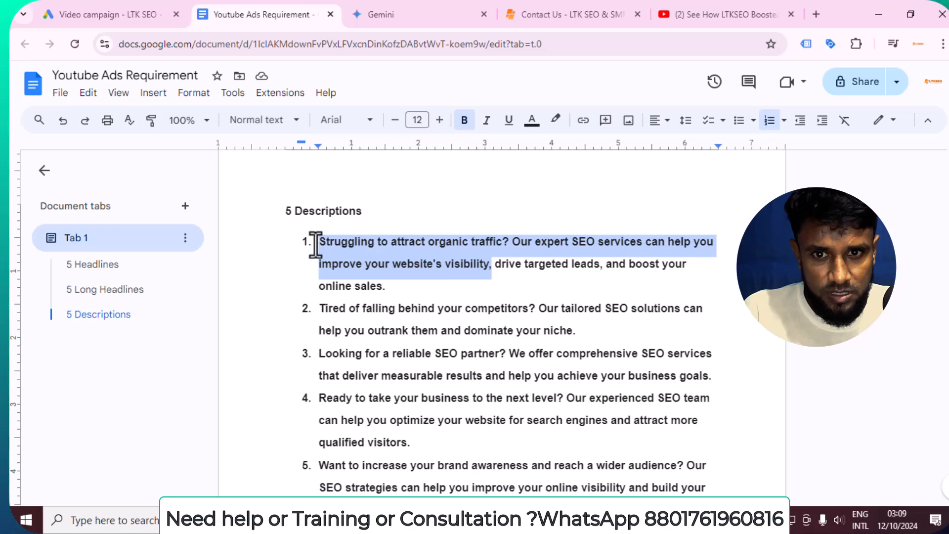
pyautogui.rightClick(411, 249)
pyautogui.click(446, 153)
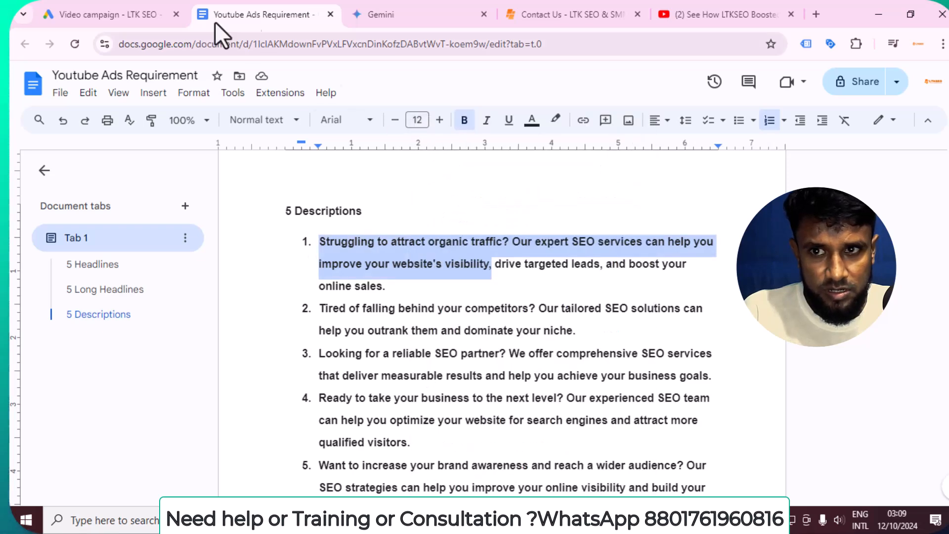
pyautogui.click(128, 4)
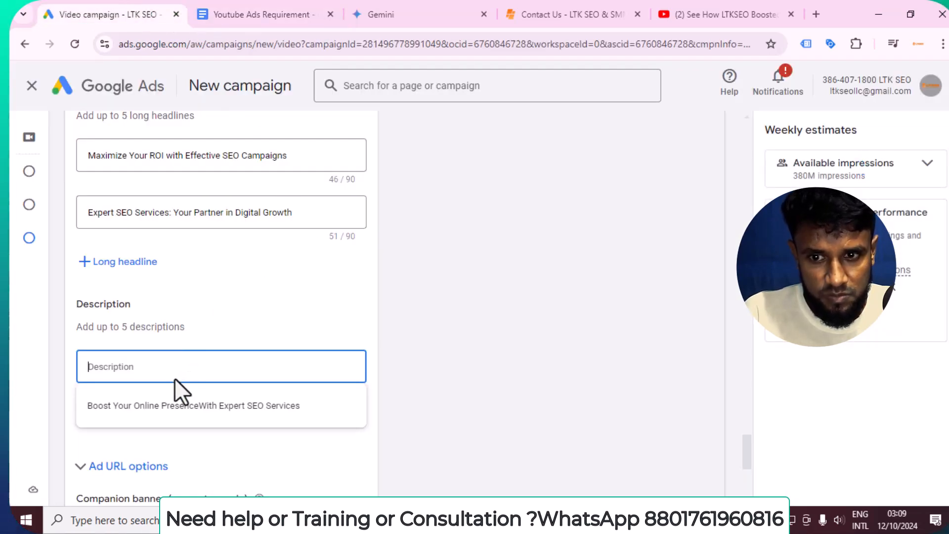
pyautogui.hotkey('ctrl', 'v')
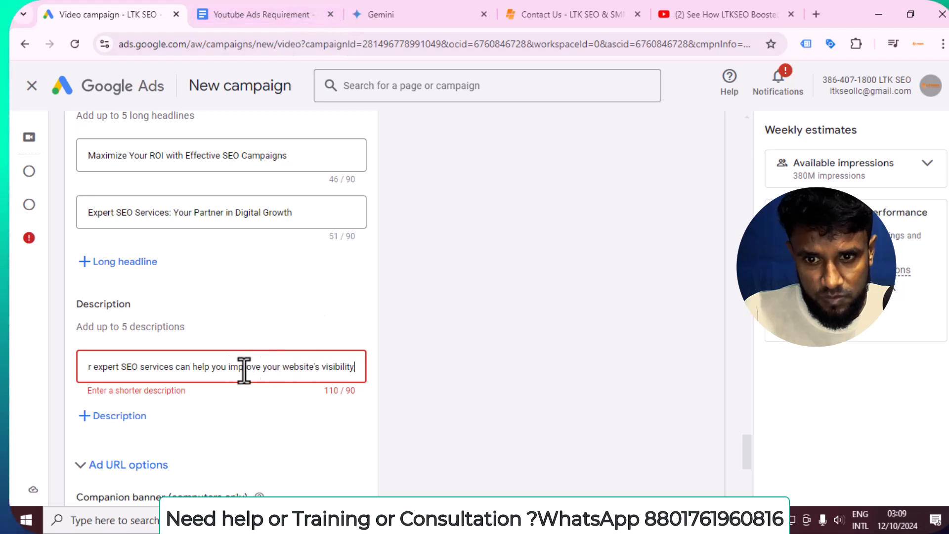
pyautogui.moveTo(262, 367); pyautogui.dragTo(434, 377)
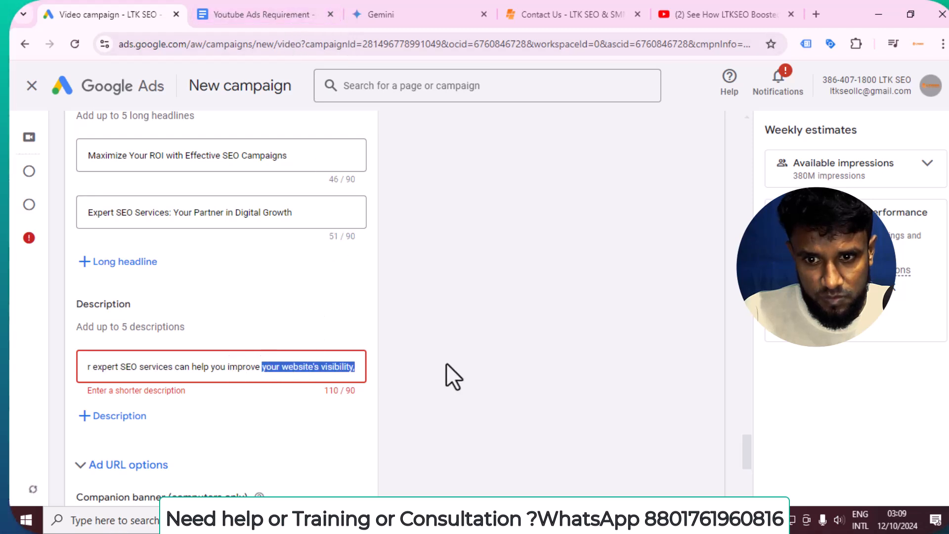
pyautogui.press('BackSpace')
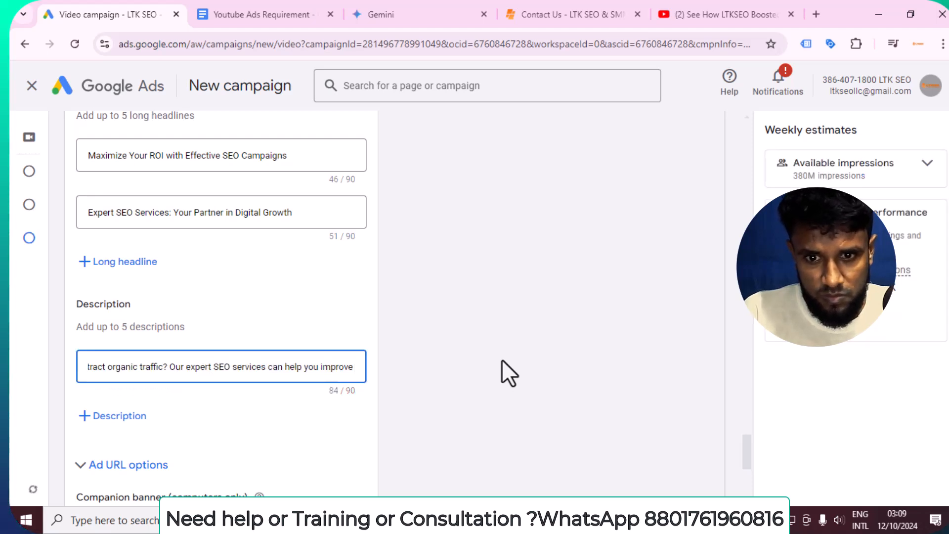
# Add a second description with the remaining text: 'Drive targeted leads, and boost your online sales.'
pyautogui.click(119, 417)
pyautogui.click(271, 4)
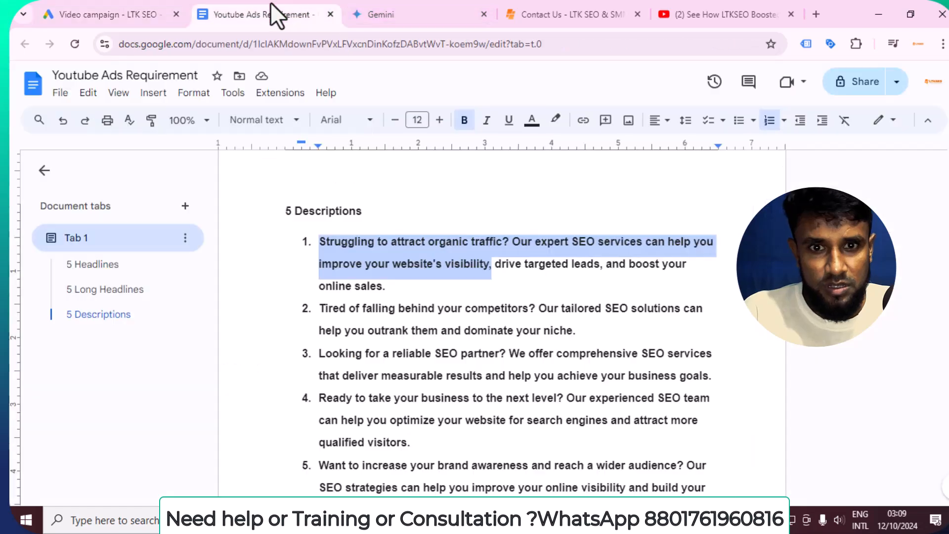
pyautogui.click(496, 267)
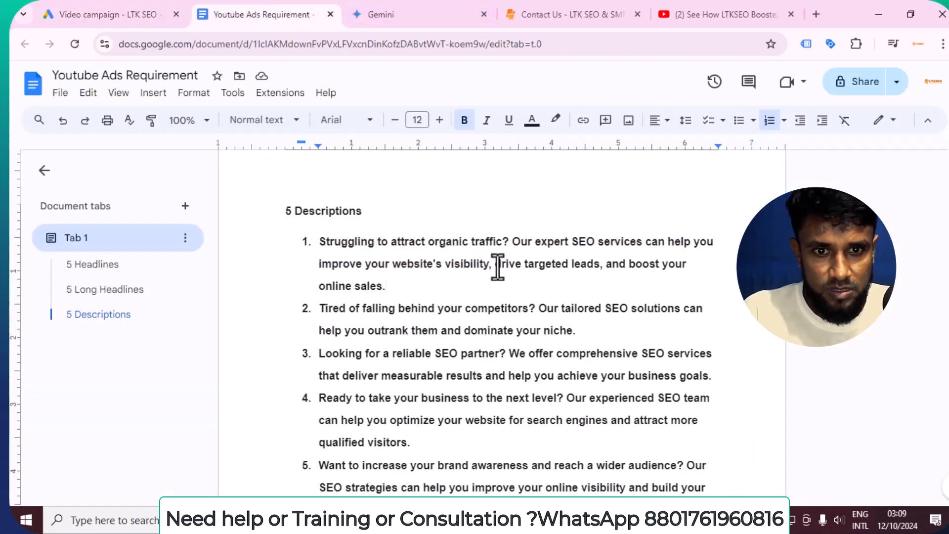
pyautogui.moveTo(495, 267); pyautogui.dragTo(515, 283)
pyautogui.click(582, 318)
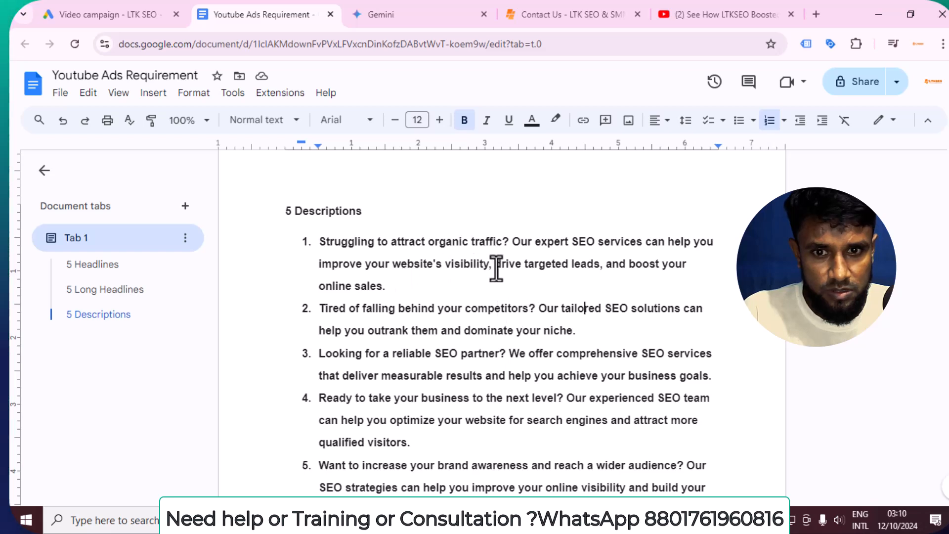
pyautogui.moveTo(494, 263); pyautogui.dragTo(507, 289)
pyautogui.rightClick(518, 262)
pyautogui.click(556, 153)
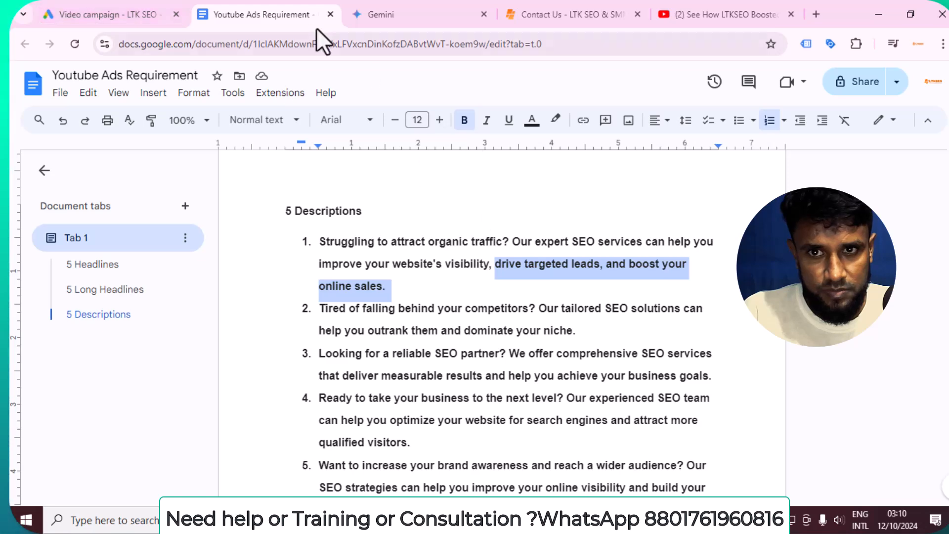
pyautogui.click(159, 11)
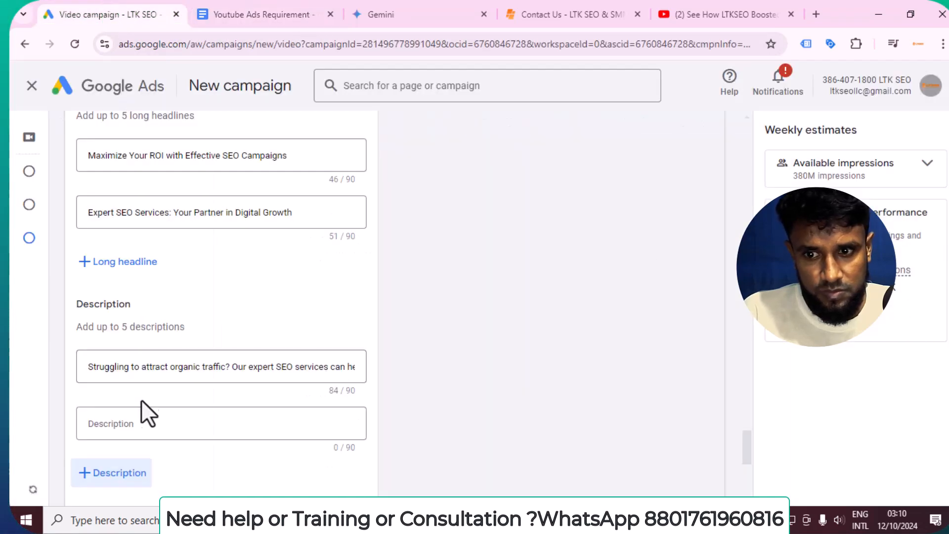
pyautogui.click(146, 428)
pyautogui.hotkey('ctrl', 'v')
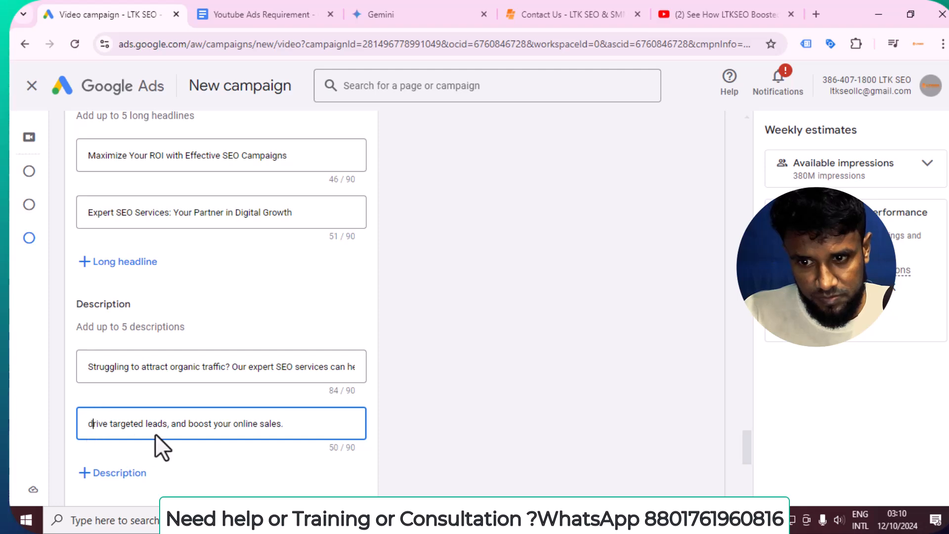
pyautogui.press('BackSpace')
pyautogui.write('D')
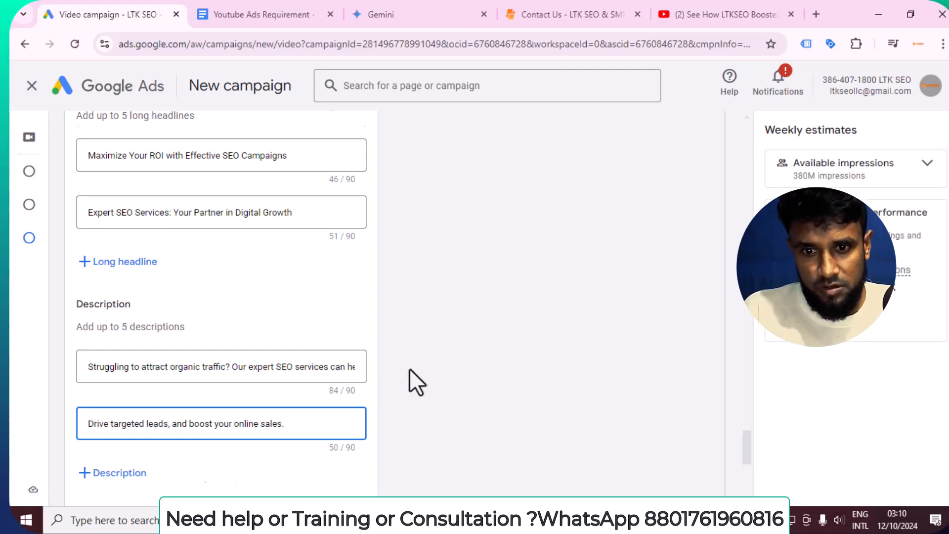
pyautogui.scroll(-7, 405, 373)
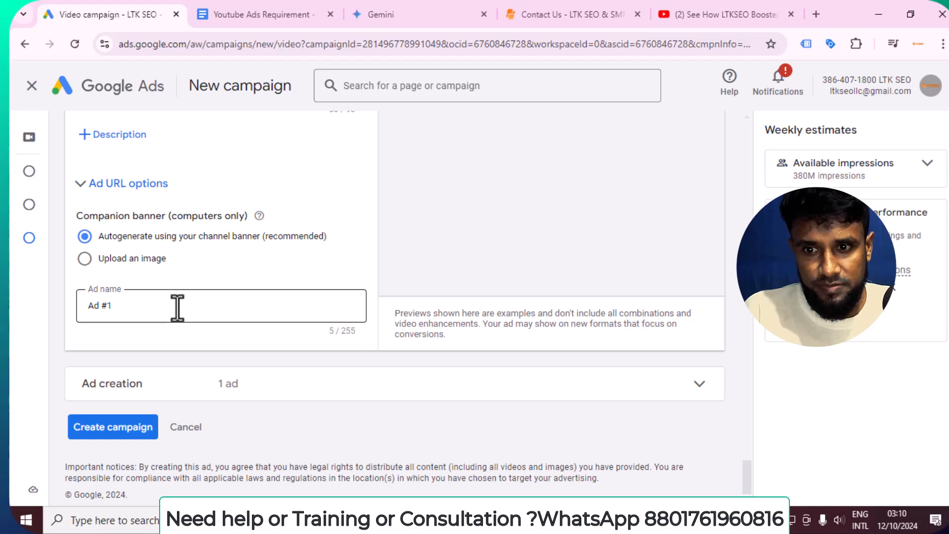
# Submit the form with Create campaign and continue from the ready confirmation to the overview
pyautogui.scroll(8, 595, 305)
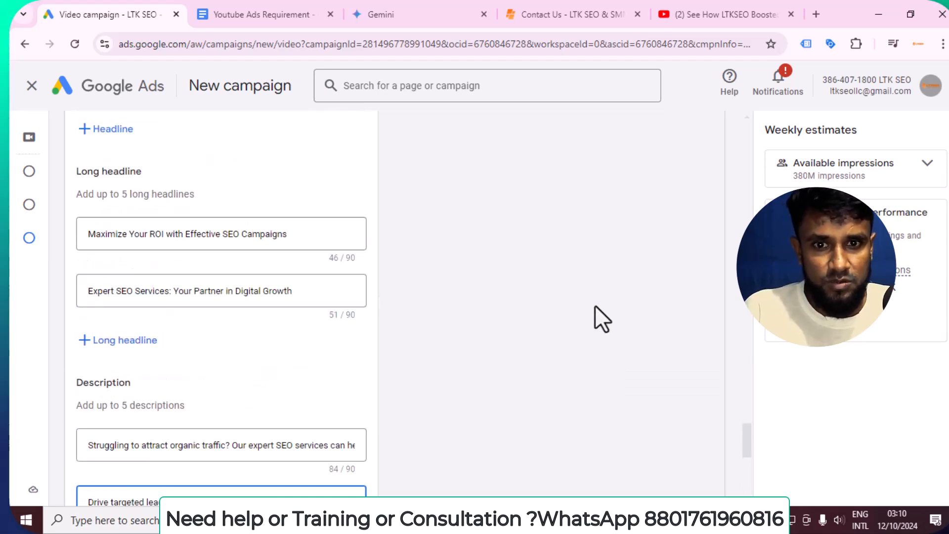
pyautogui.scroll(-8, 486, 336)
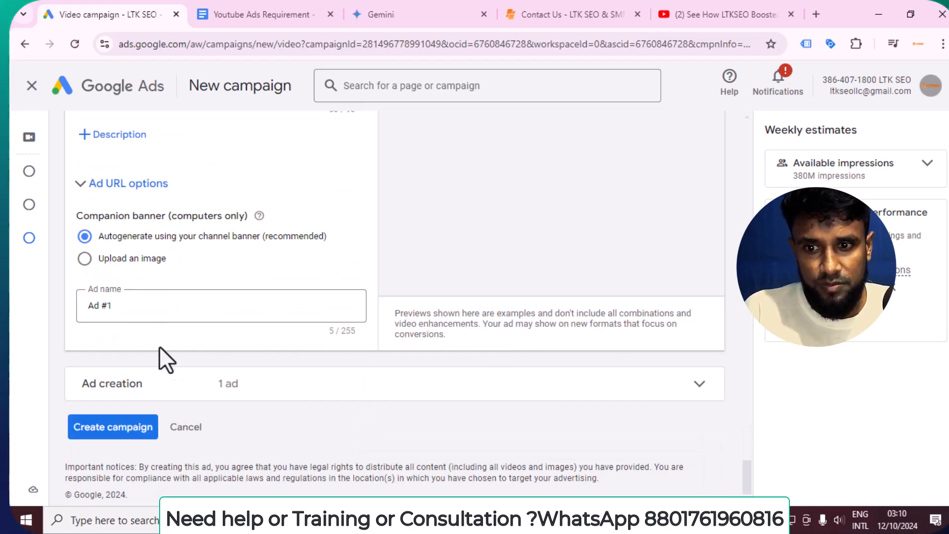
pyautogui.click(129, 431)
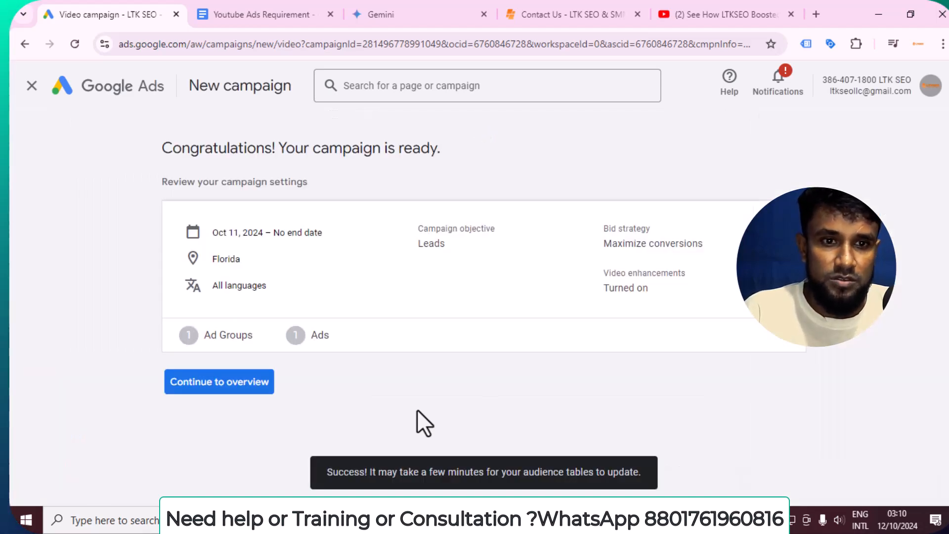
pyautogui.click(262, 390)
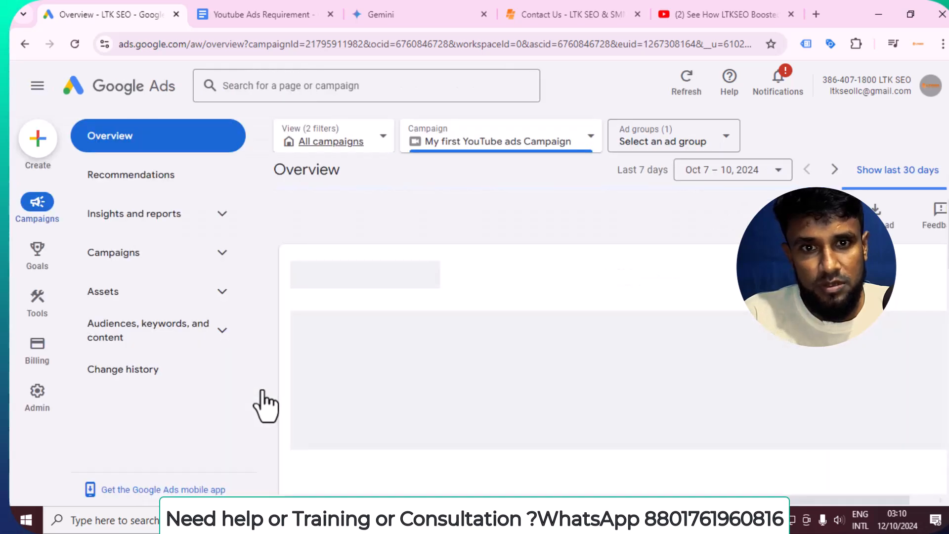
# List all campaigns under Campaigns and set YouTube Call Campaign's status to Paused
pyautogui.scroll(-2, 414, 273)
pyautogui.scroll(-5, 413, 272)
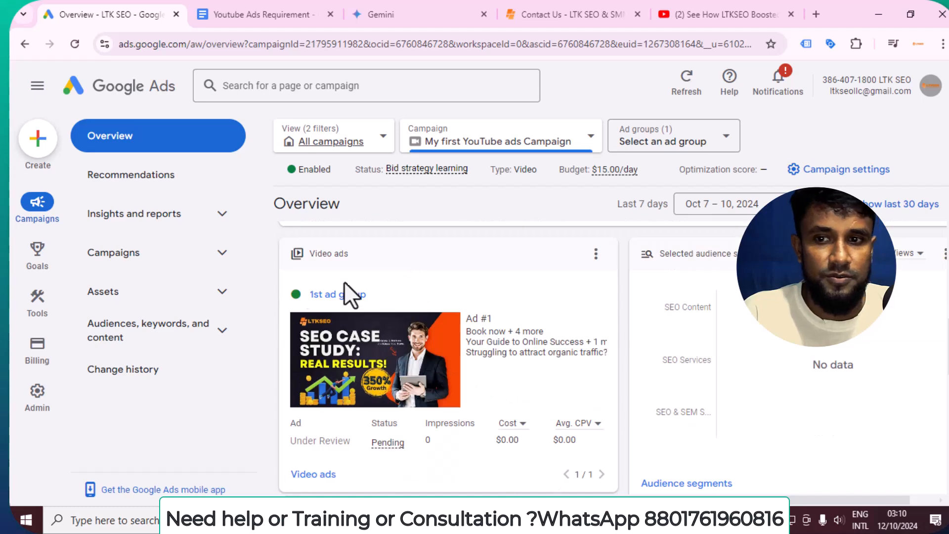
pyautogui.click(157, 273)
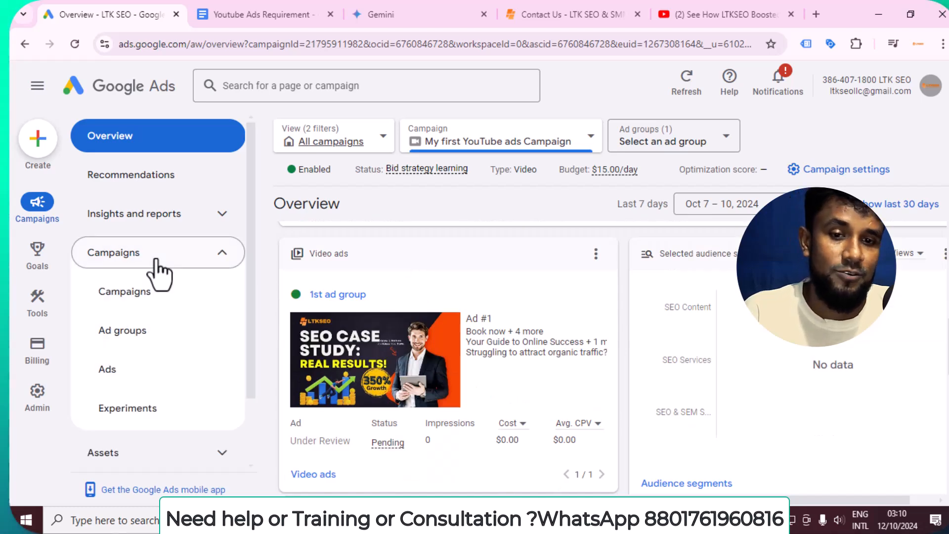
pyautogui.click(140, 296)
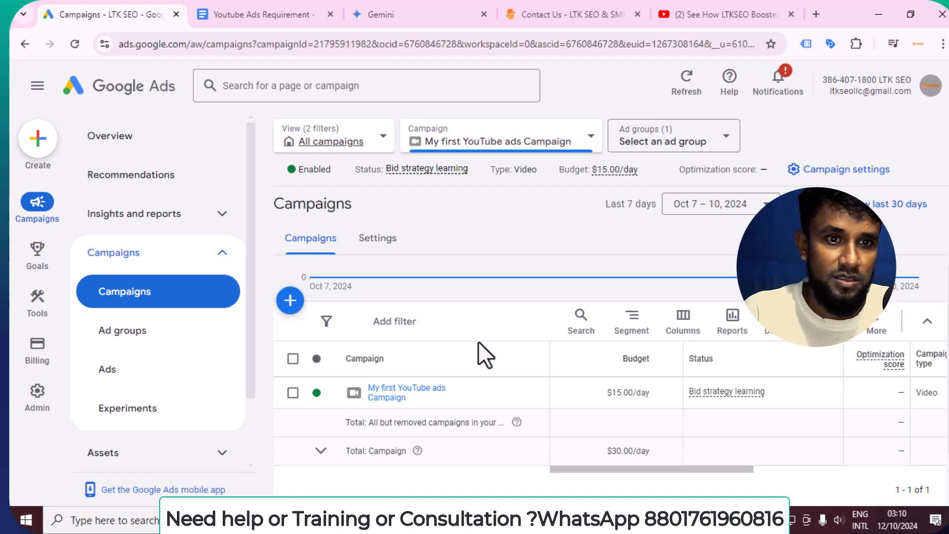
pyautogui.click(589, 146)
pyautogui.click(501, 243)
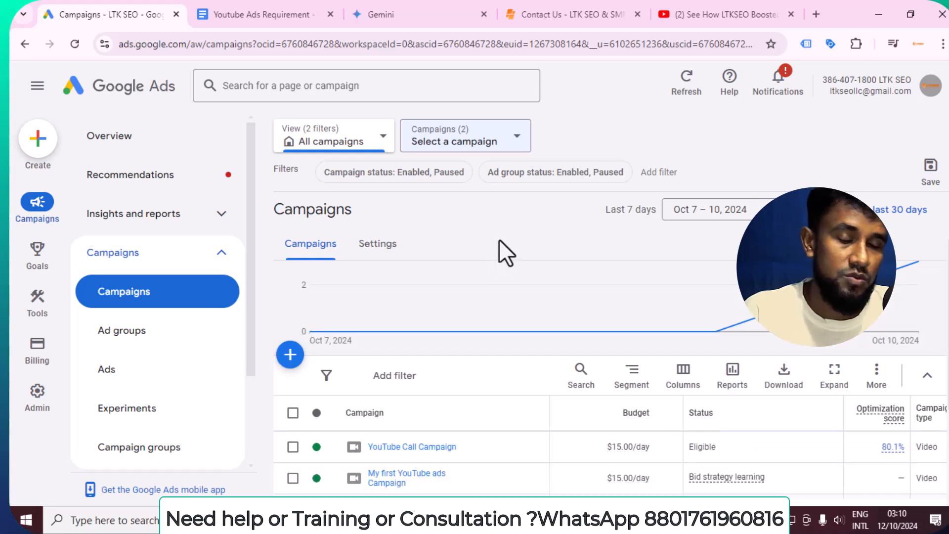
pyautogui.scroll(-1, 499, 239)
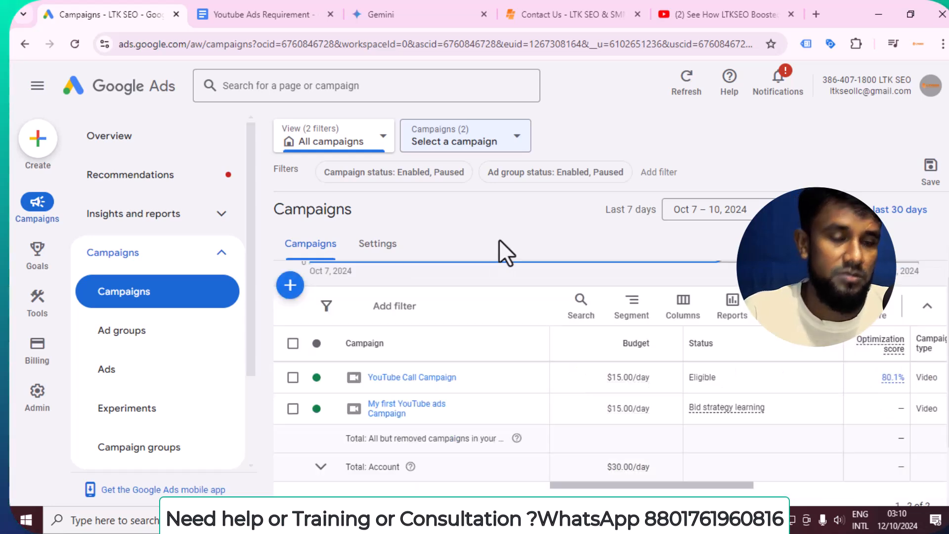
pyautogui.click(320, 378)
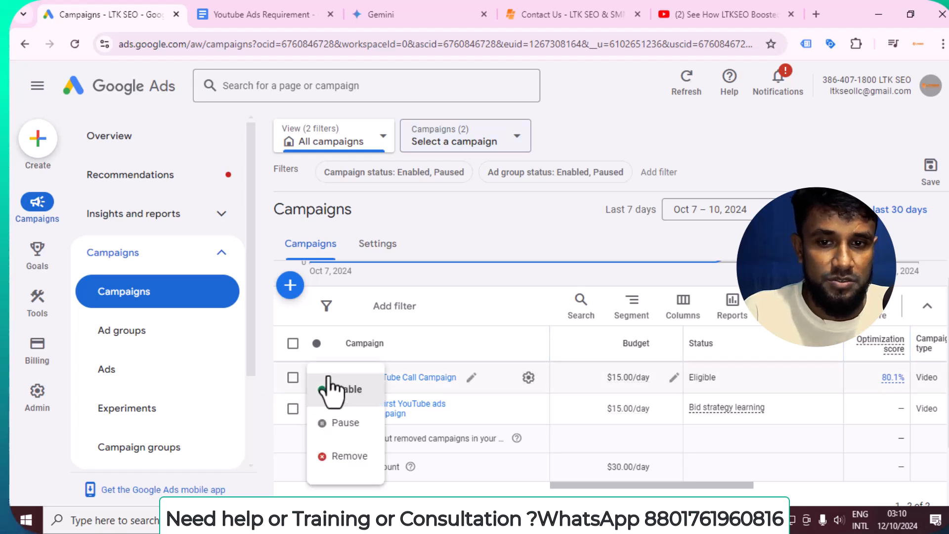
pyautogui.click(351, 424)
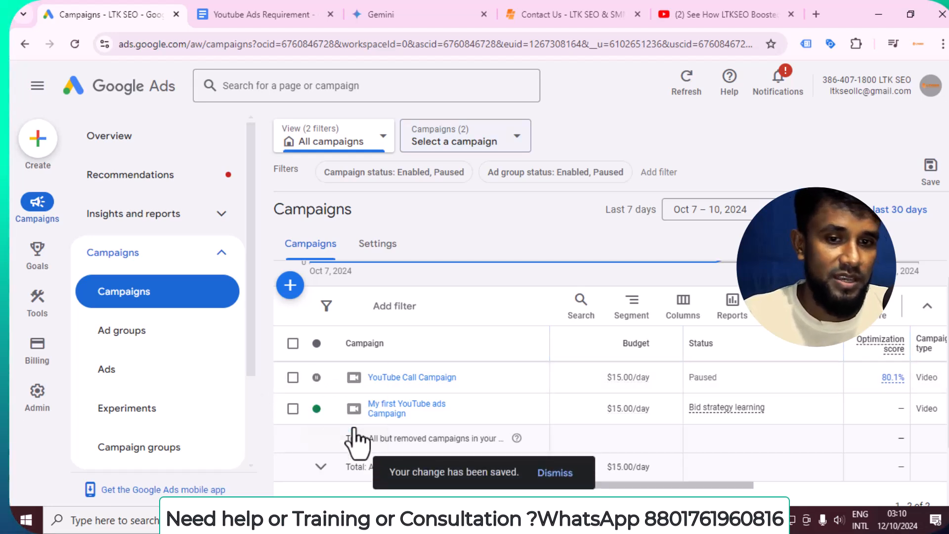